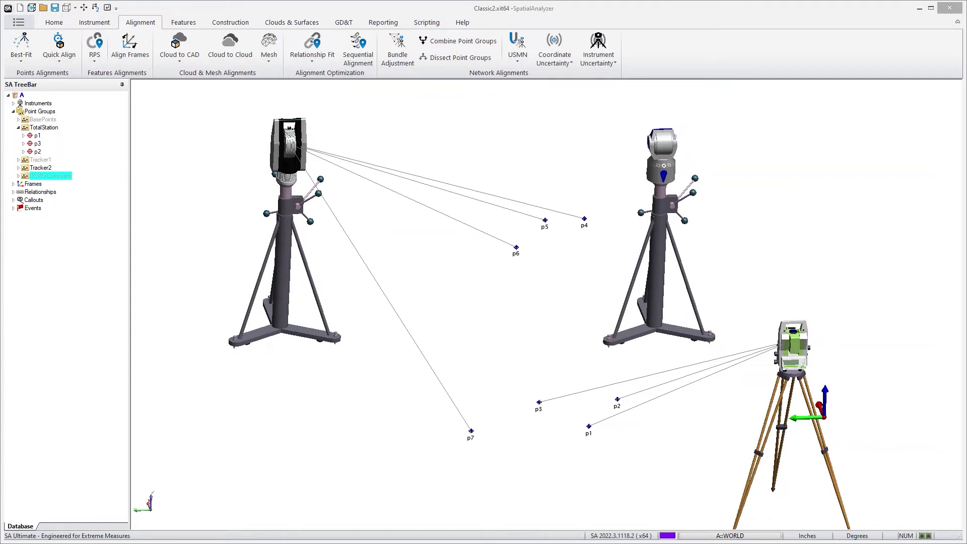
Step: Review the uncertainty variables in the properties of the Leica TDRA6000 total station
right_click(793, 346)
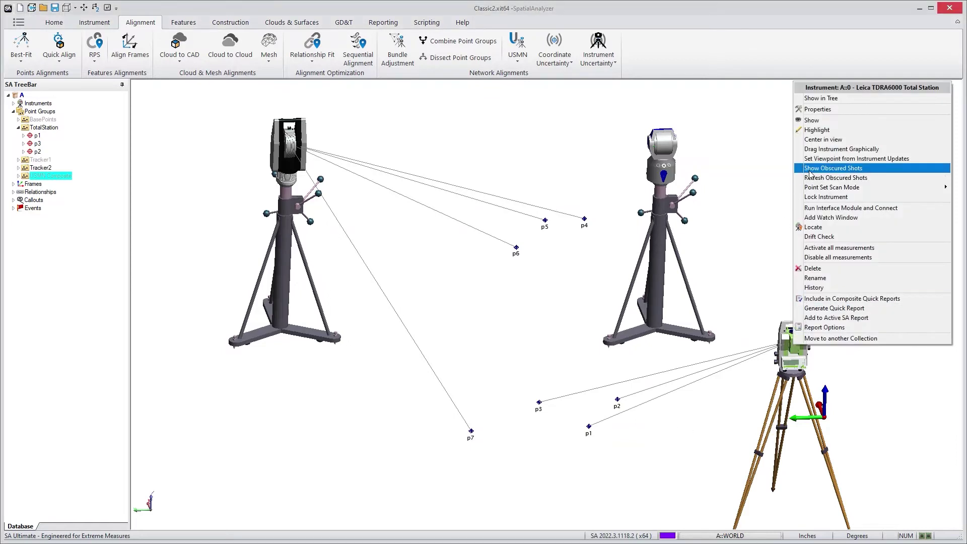
left_click(824, 109)
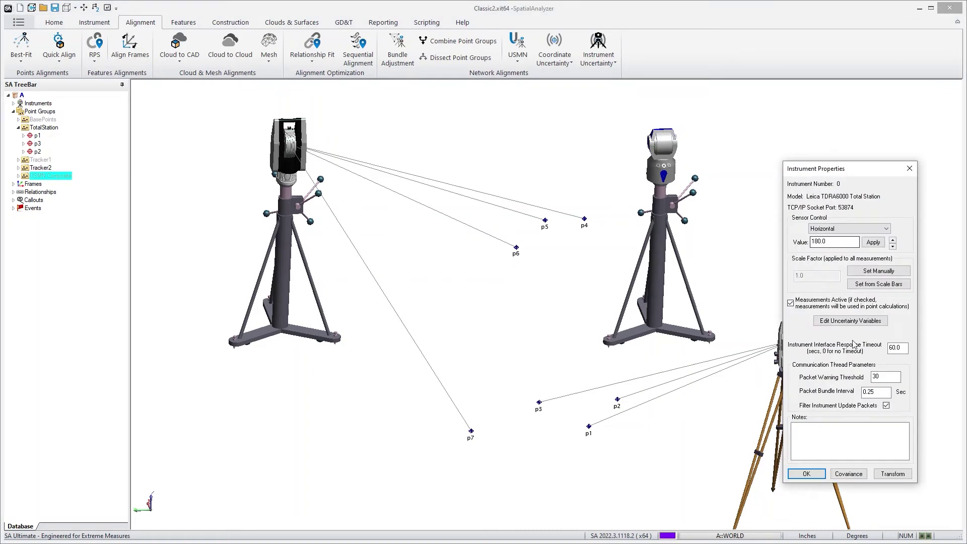
left_click(873, 323)
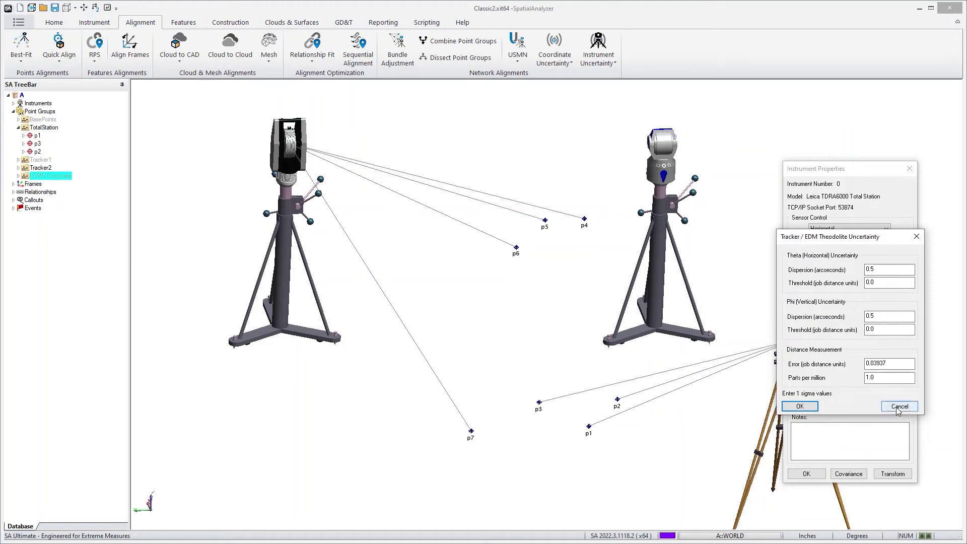
left_click(800, 407)
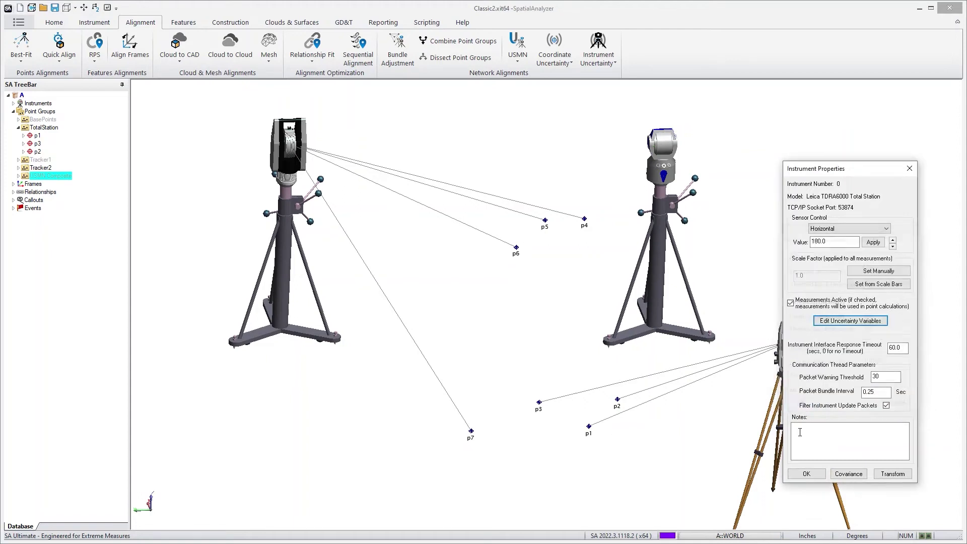
left_click(806, 473)
Step: Compute the coordinate uncertainty of point p3 in the TotalStation group and inspect its sample cloud
scroll(559, 421, "up", 2)
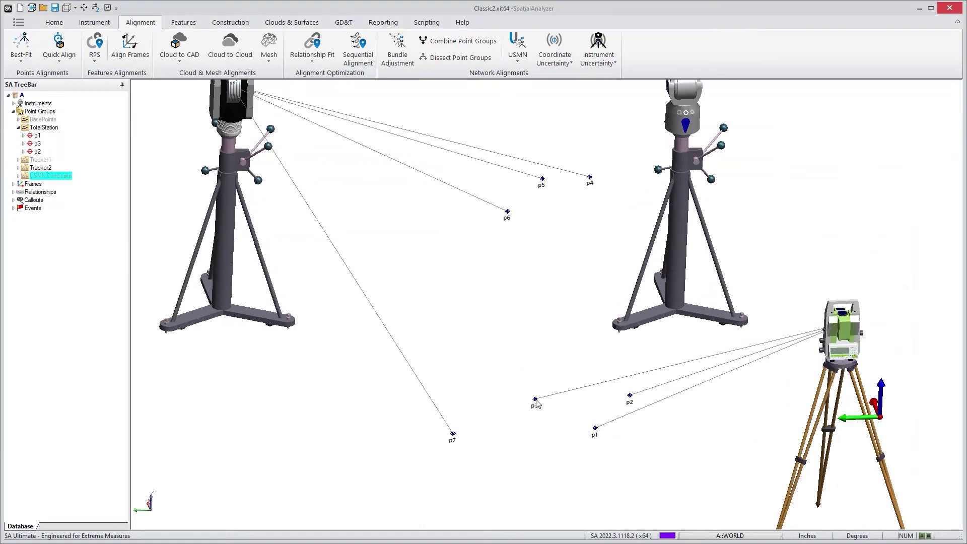
right_click(535, 401)
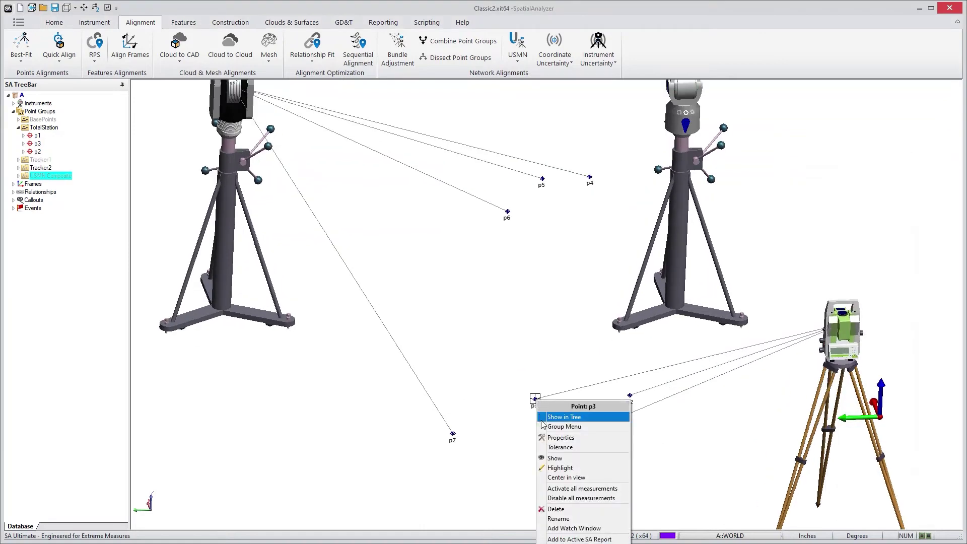
left_click(551, 439)
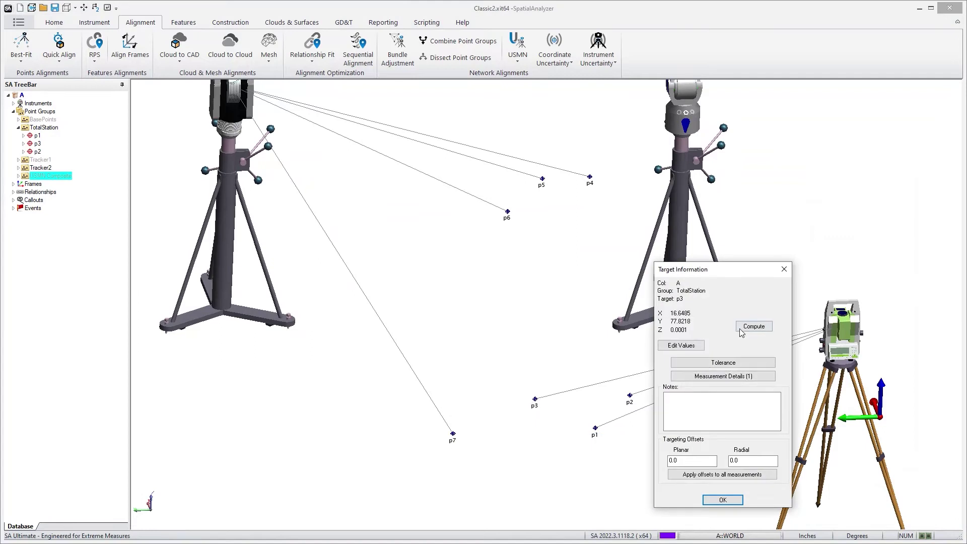
left_click(753, 326)
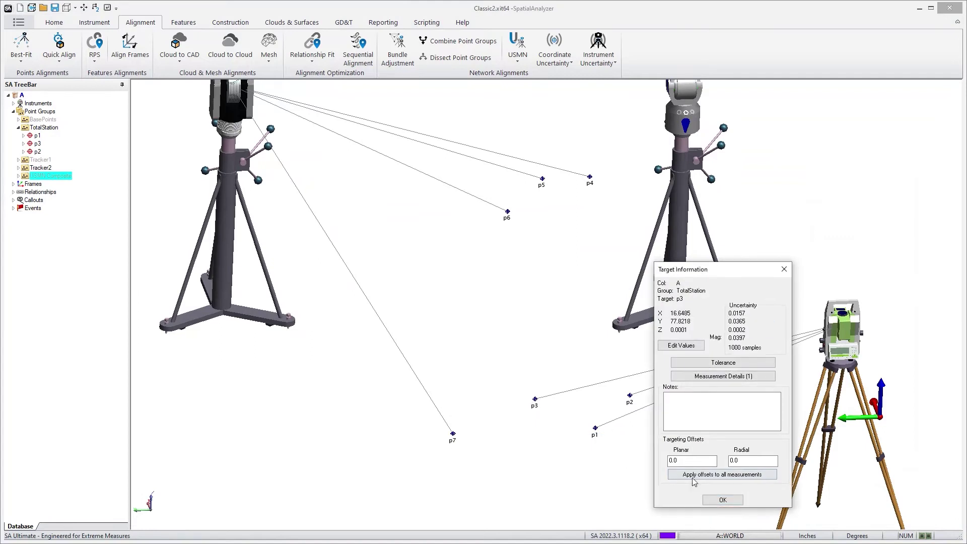
left_click(715, 498)
middle_click_drag(583, 444, 587, 440)
scroll(589, 444, "up", 5)
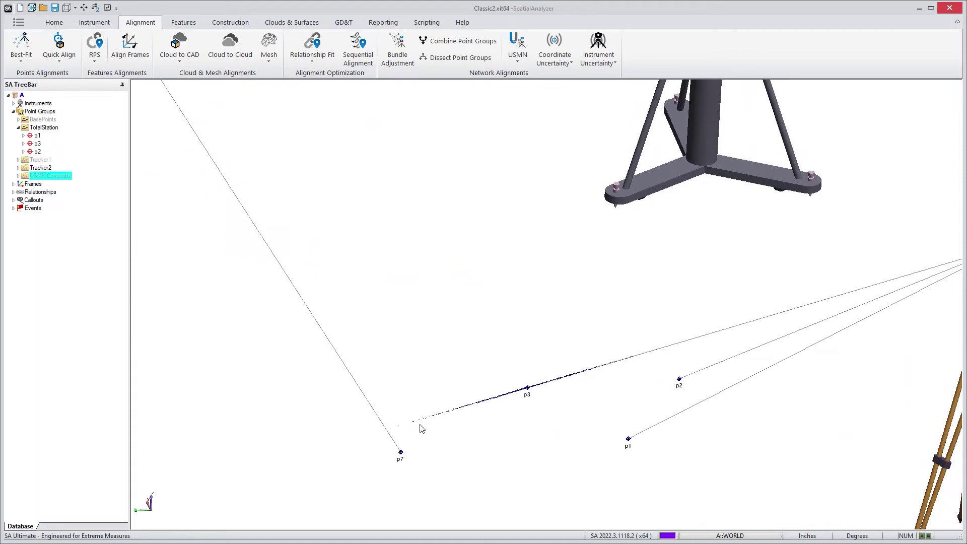
scroll(581, 381, "down", 2)
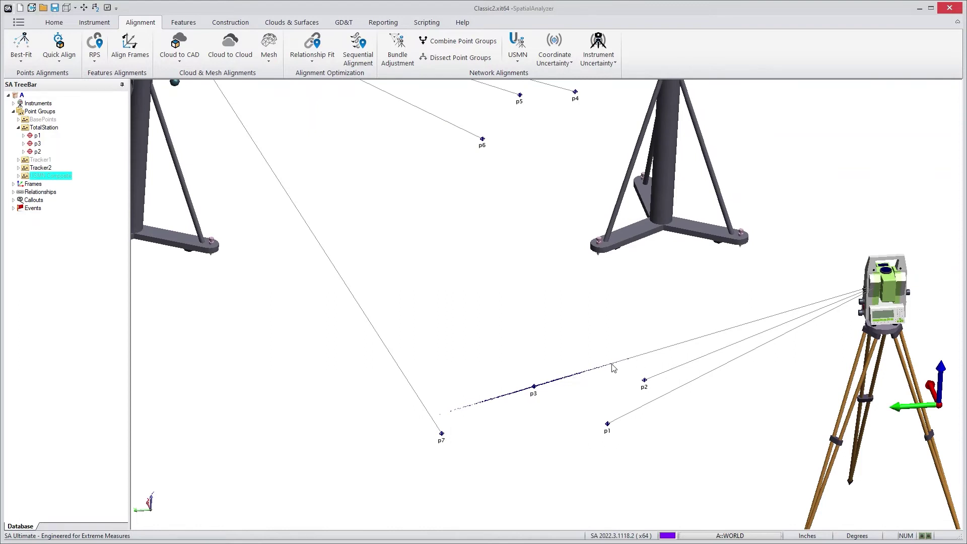
scroll(599, 388, "down", 3)
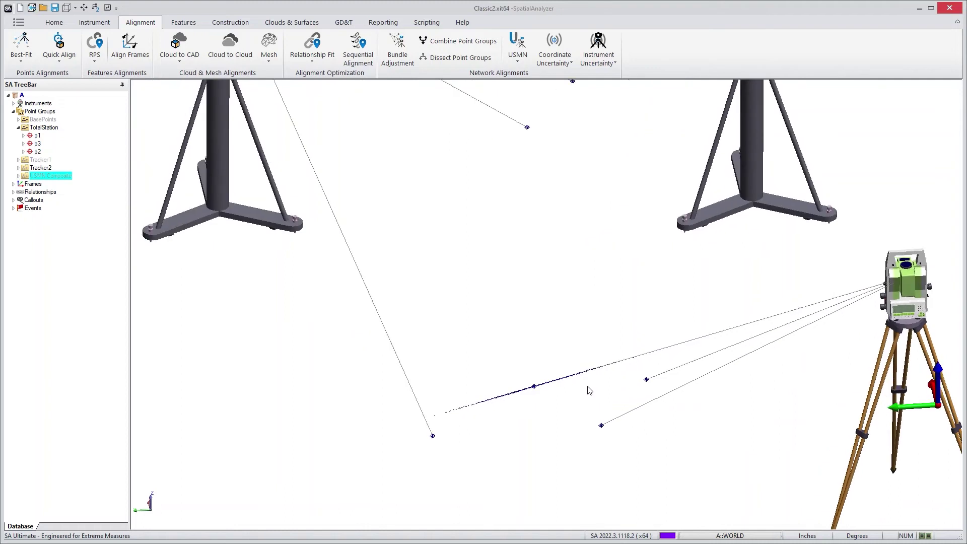
middle_click_drag(586, 383, 591, 369)
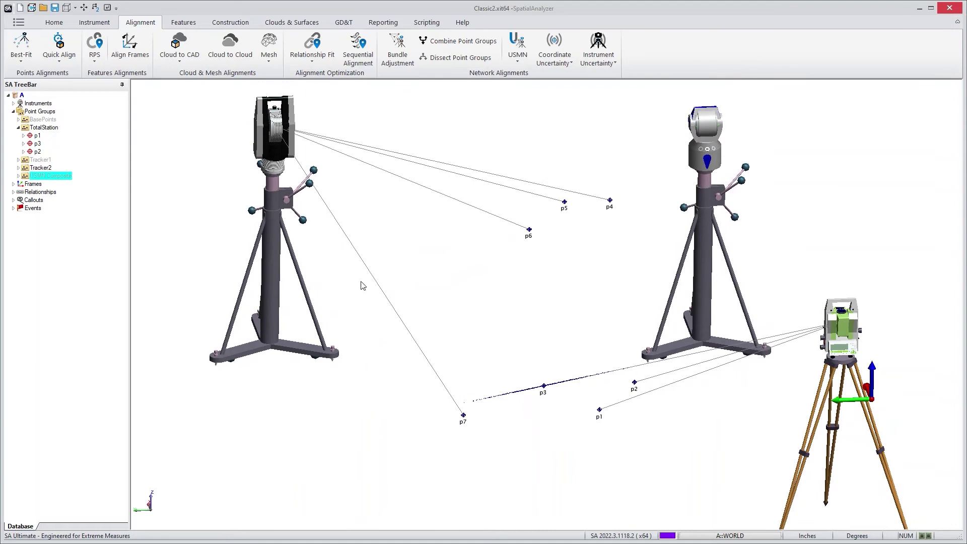
Step: Compute the coordinate uncertainty of point p7 in the Tracker2 group
right_click(463, 415)
left_click(485, 300)
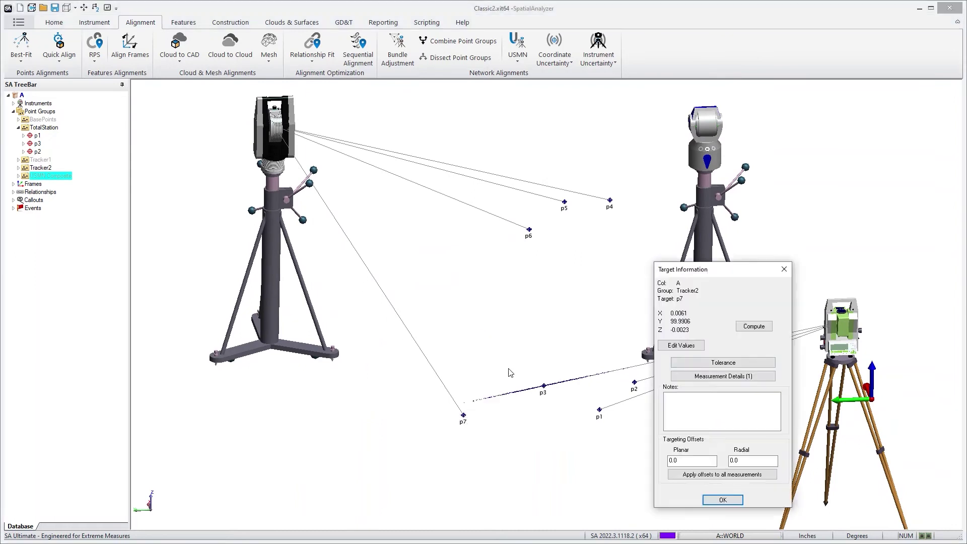
left_click(760, 329)
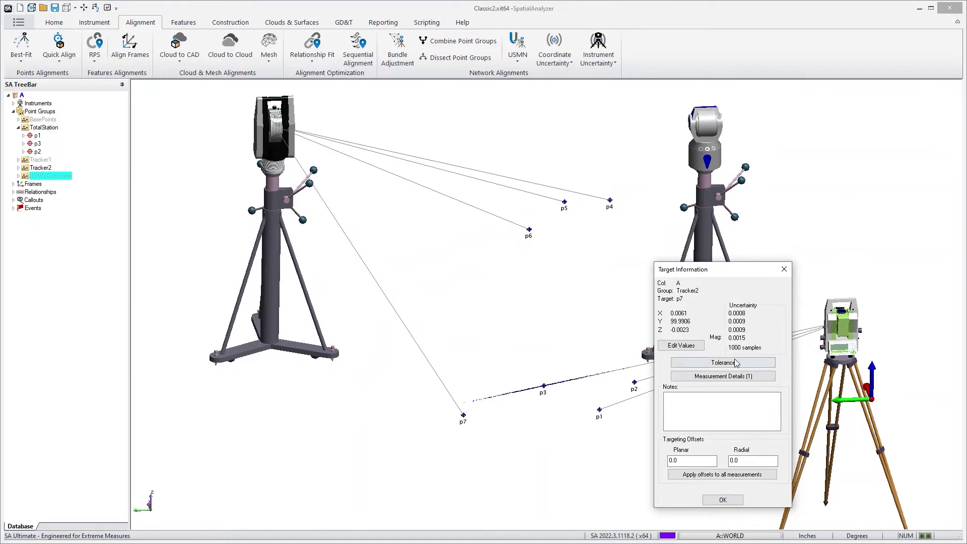
left_click(721, 499)
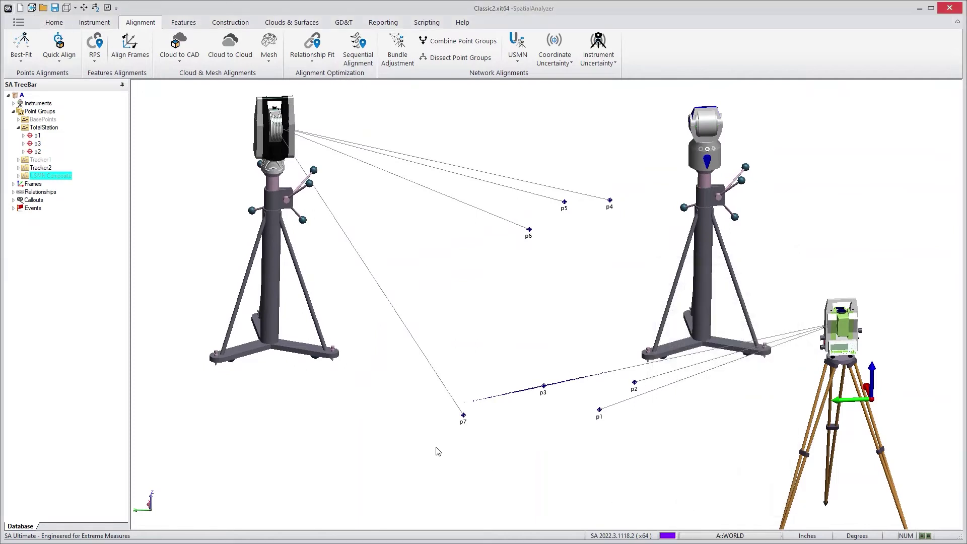
Step: Examine the shape and size of the uncertainty cloud at p7 and compare it with the one at p3
scroll(470, 428, "up", 6)
scroll(474, 411, "up", 4)
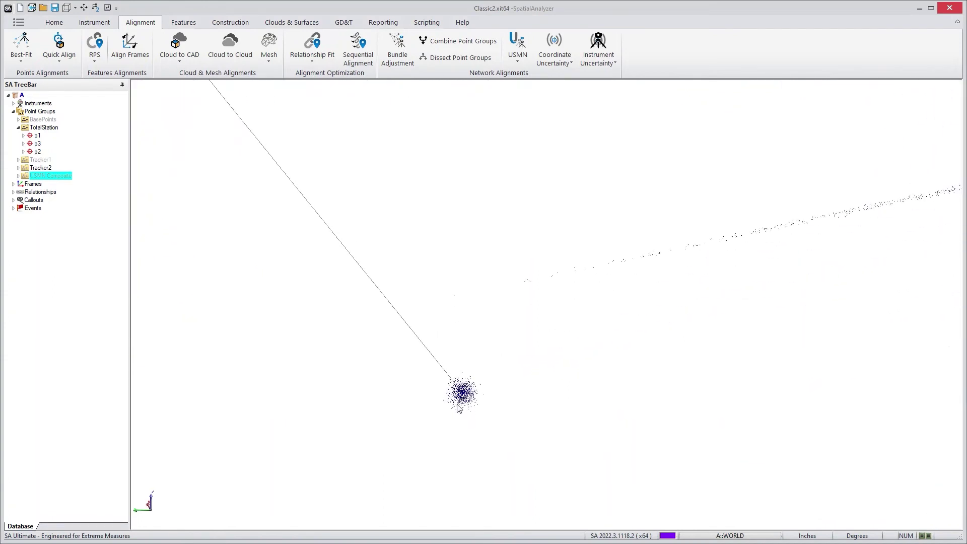
scroll(466, 410, "up", 4)
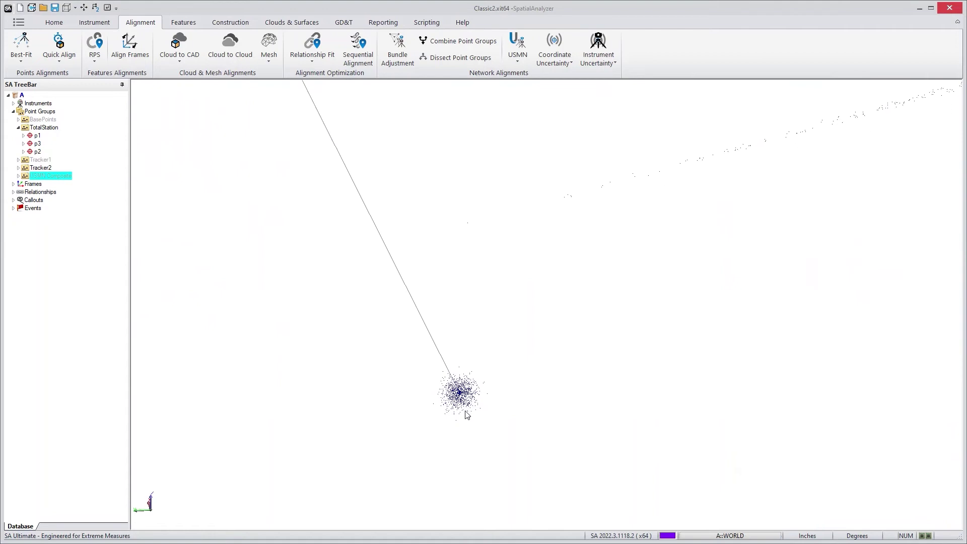
left_click_drag(465, 411, 471, 399)
scroll(455, 408, "down", 1)
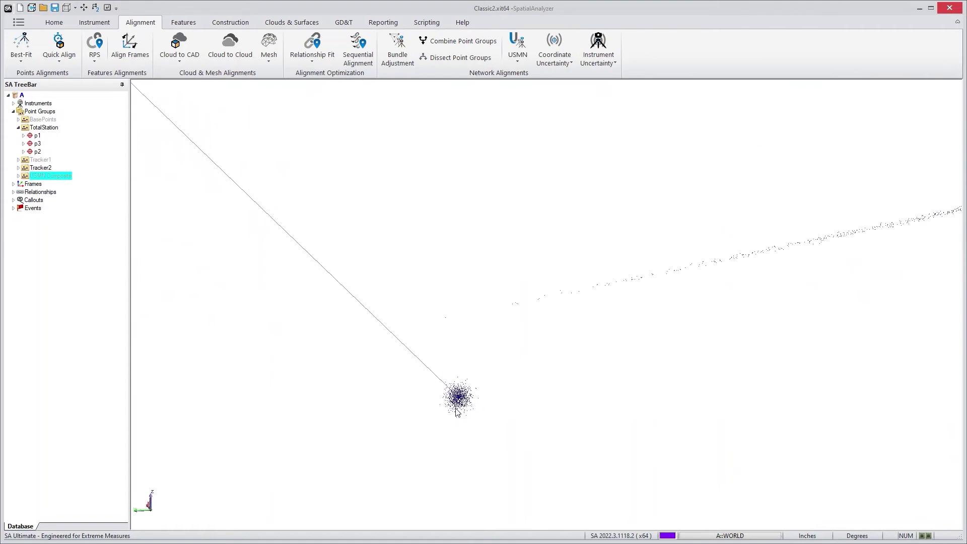
scroll(458, 411, "down", 3)
scroll(459, 413, "down", 2)
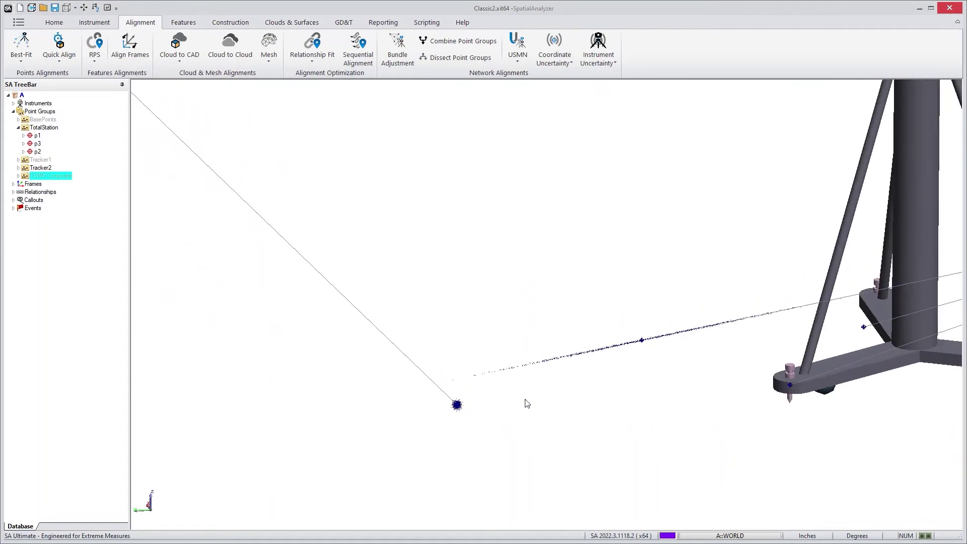
scroll(527, 403, "down", 2)
scroll(552, 390, "down", 3)
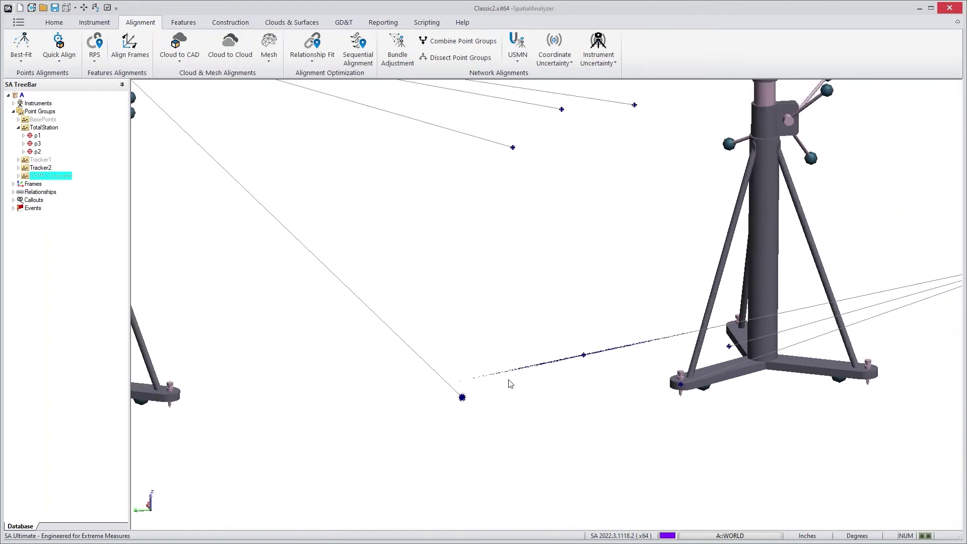
middle_click_drag(540, 370, 538, 374)
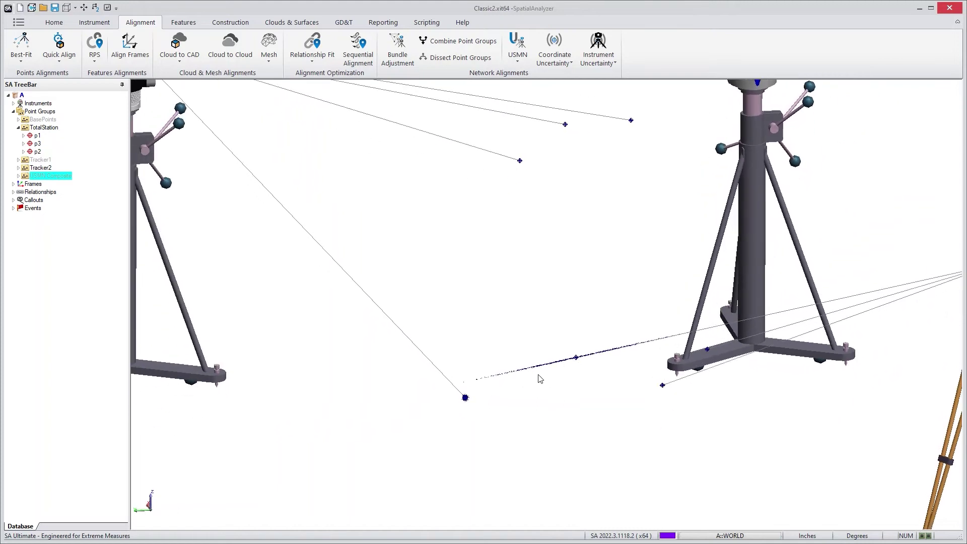
middle_click_drag(576, 449, 583, 454)
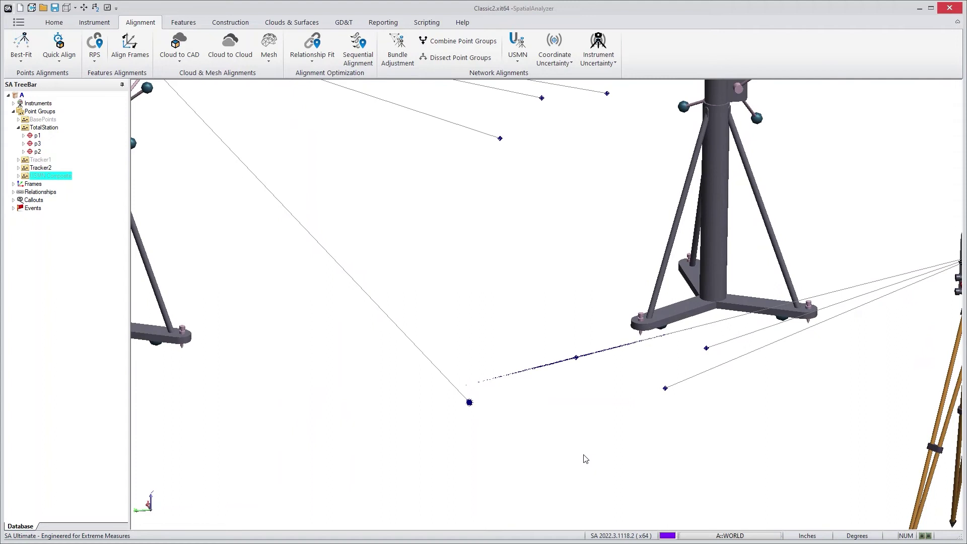
left_click(519, 61)
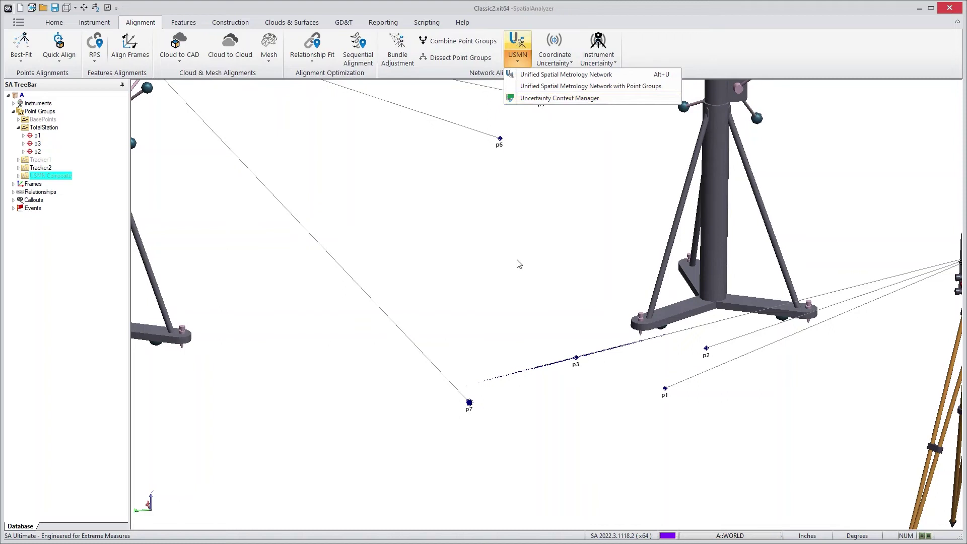
left_click(541, 311)
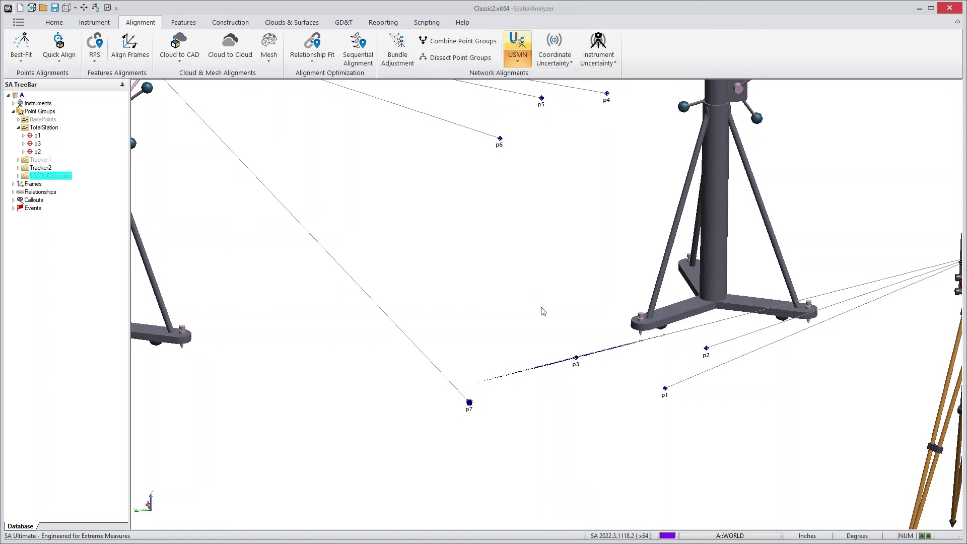
middle_click_drag(542, 311, 516, 301)
scroll(522, 305, "down", 1)
scroll(620, 383, "up", 2)
middle_click_drag(603, 370, 604, 371)
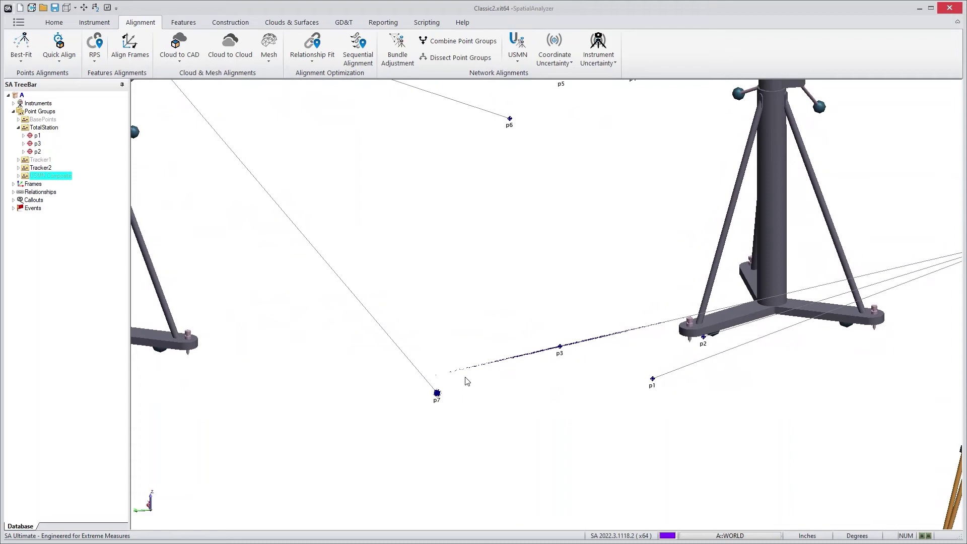
Step: Review the uncertainty covariance matrix of point p3's total station measurement through its measurement details
middle_click_drag(560, 361, 570, 359)
right_click(562, 353)
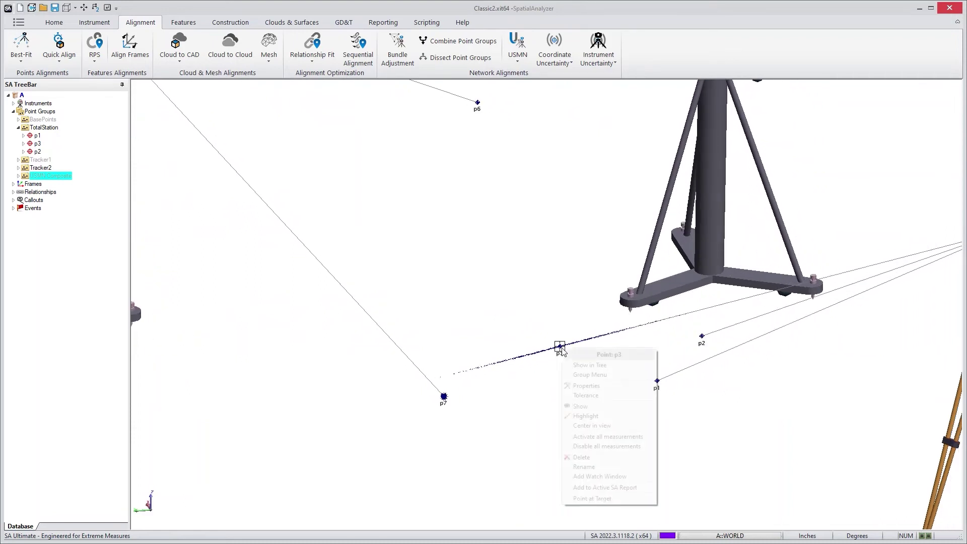
left_click(579, 385)
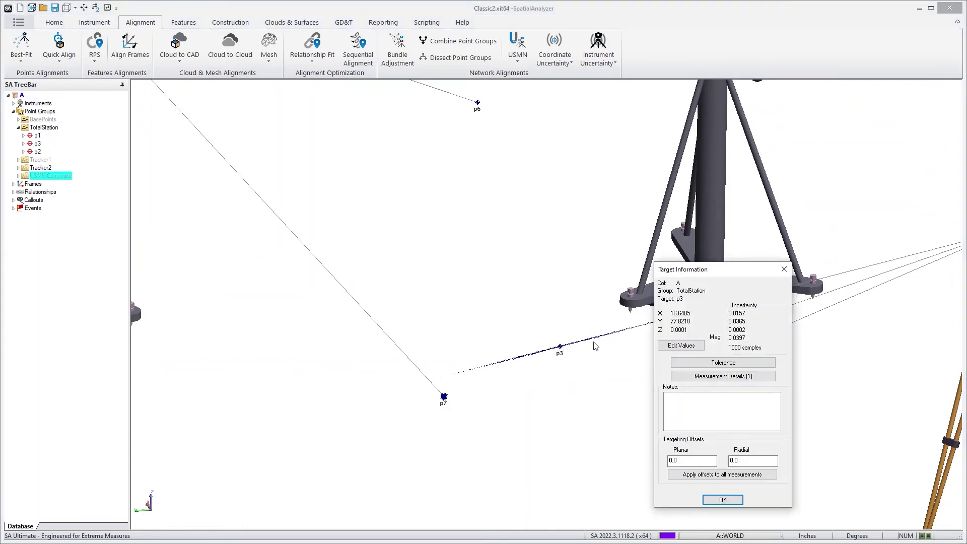
left_click(723, 376)
left_click(714, 290)
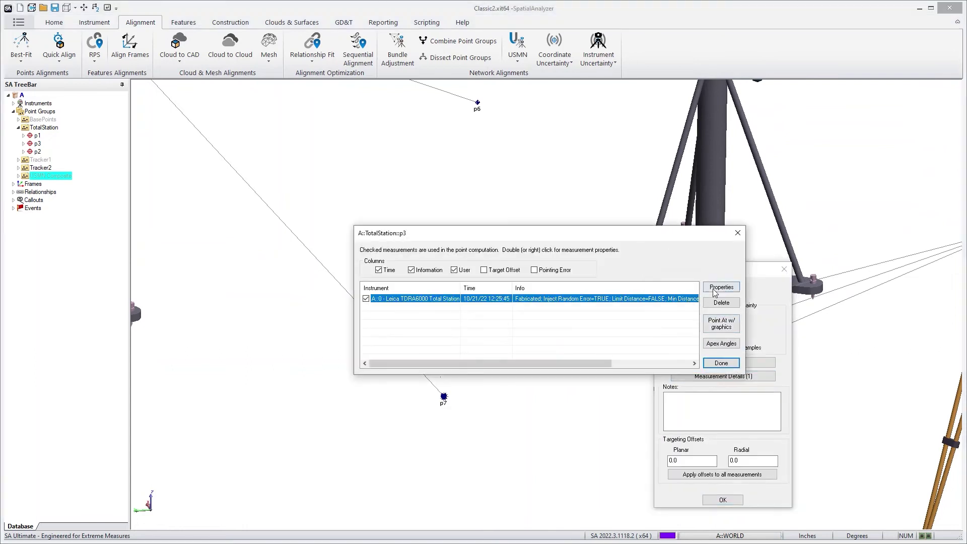
left_click(504, 362)
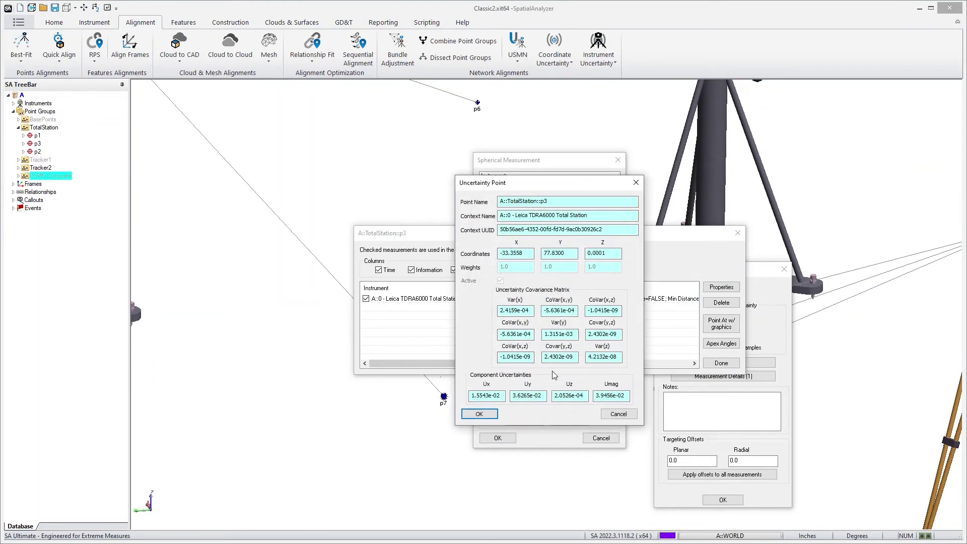
left_click(607, 414)
left_click(498, 438)
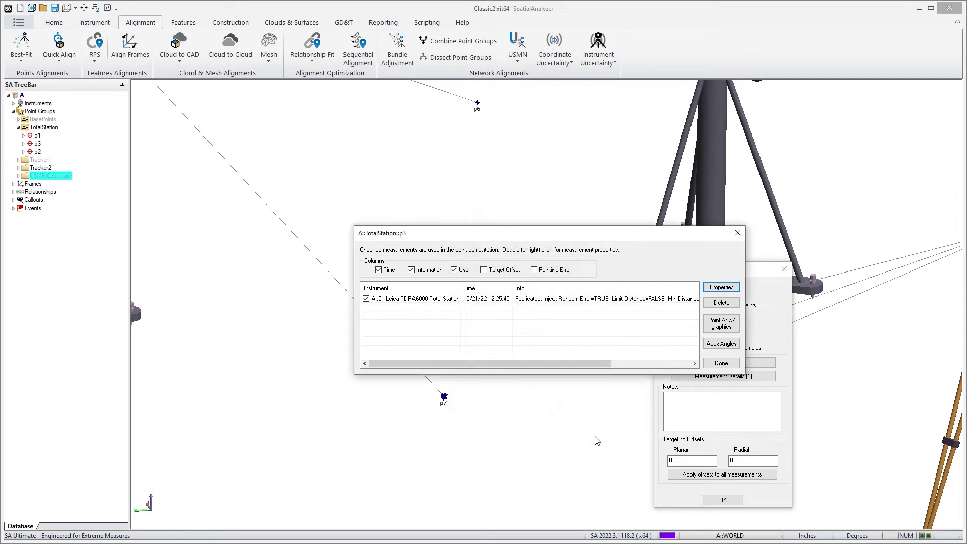
left_click(728, 363)
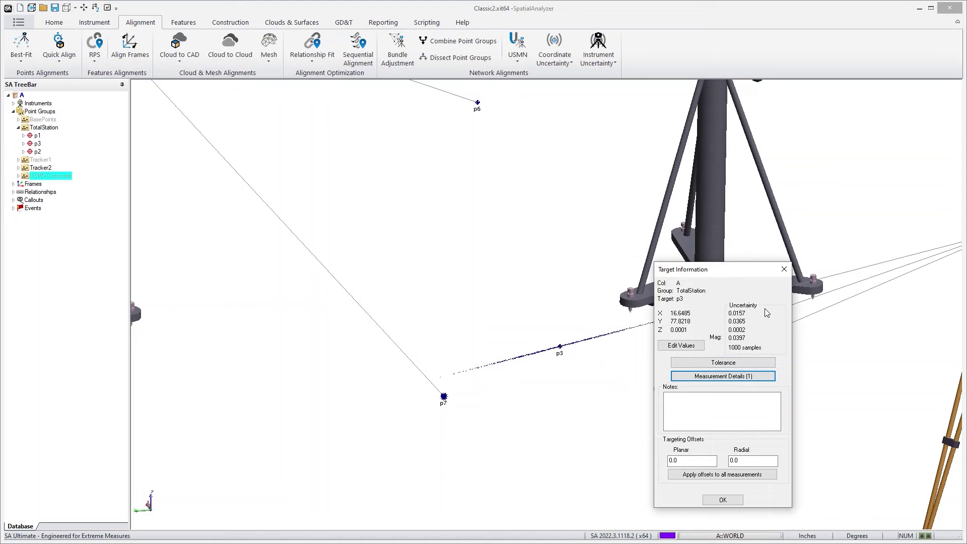
left_click(785, 271)
Step: Turn on drawing of uncertainty ellipsoids relative to the instrument base in the user analysis options
scroll(655, 334, "down", 5)
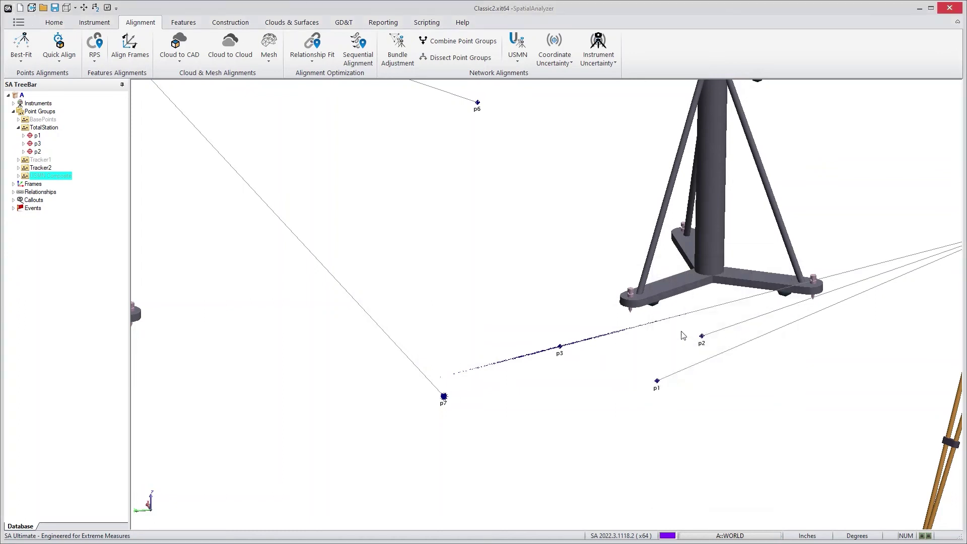
scroll(609, 347, "up", 2)
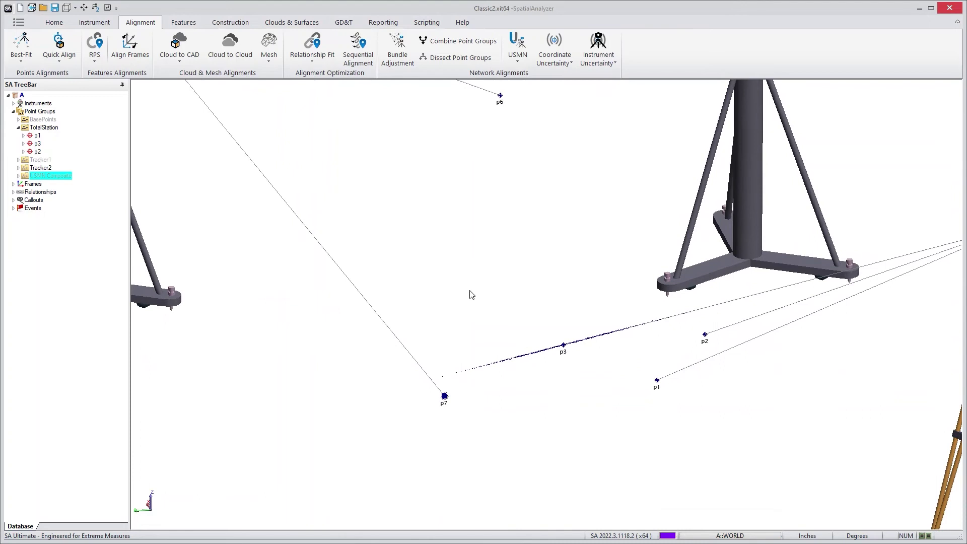
left_click(54, 22)
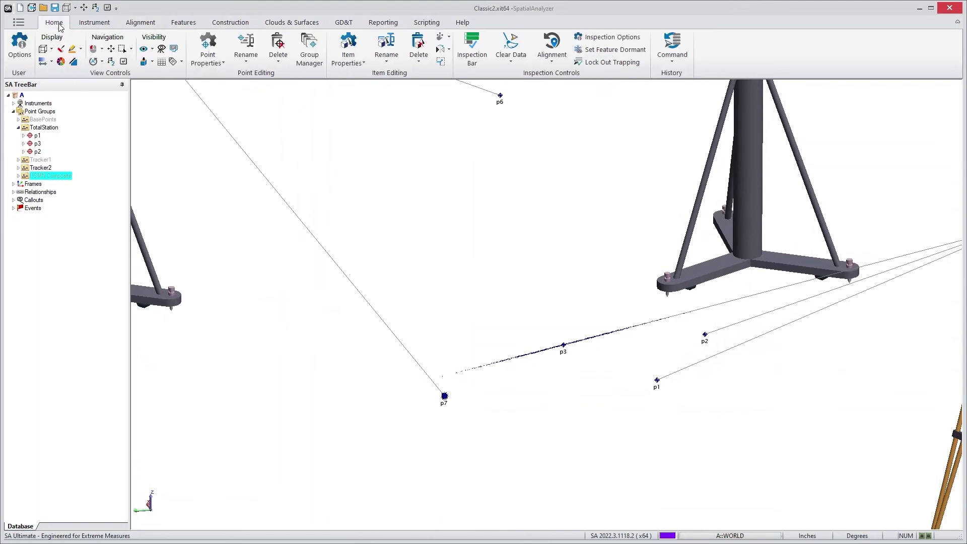
left_click(19, 48)
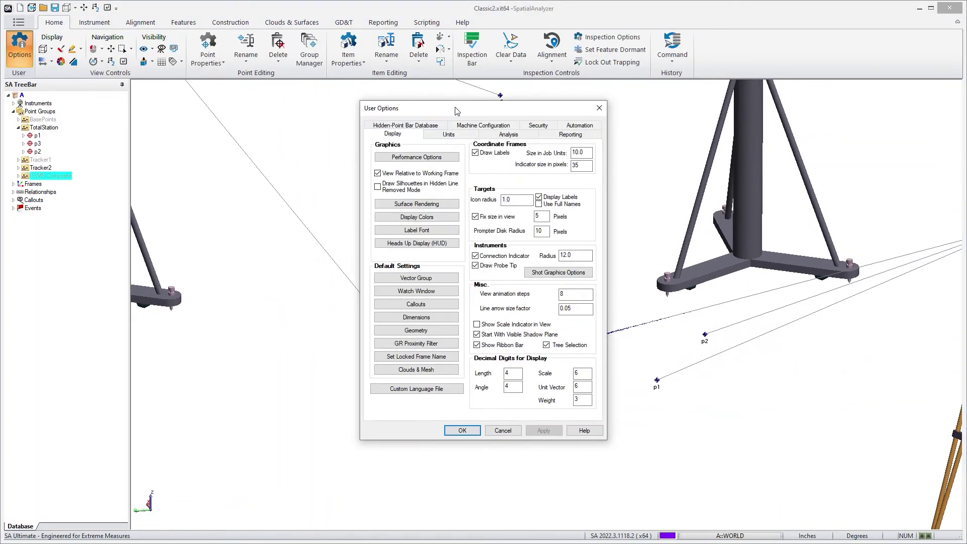
left_click_drag(457, 111, 195, 112)
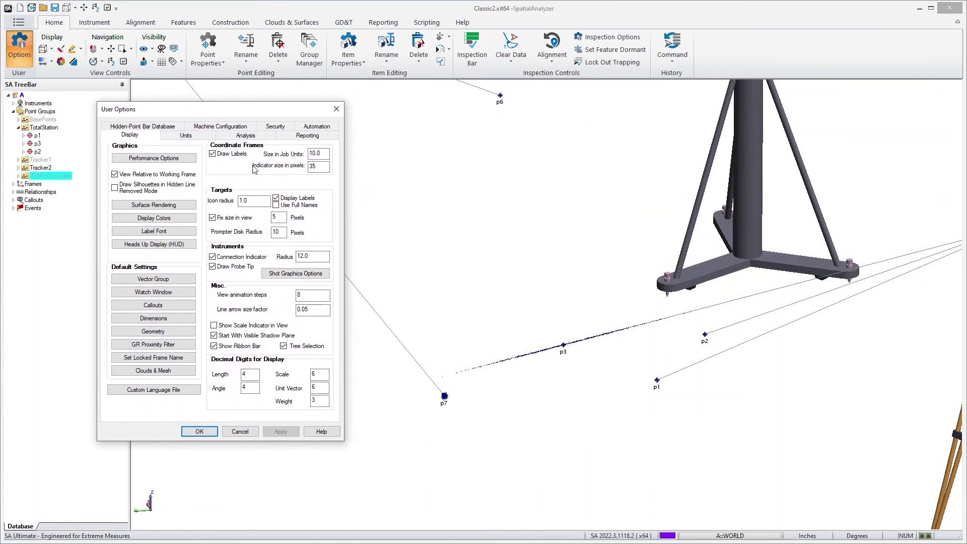
left_click(246, 135)
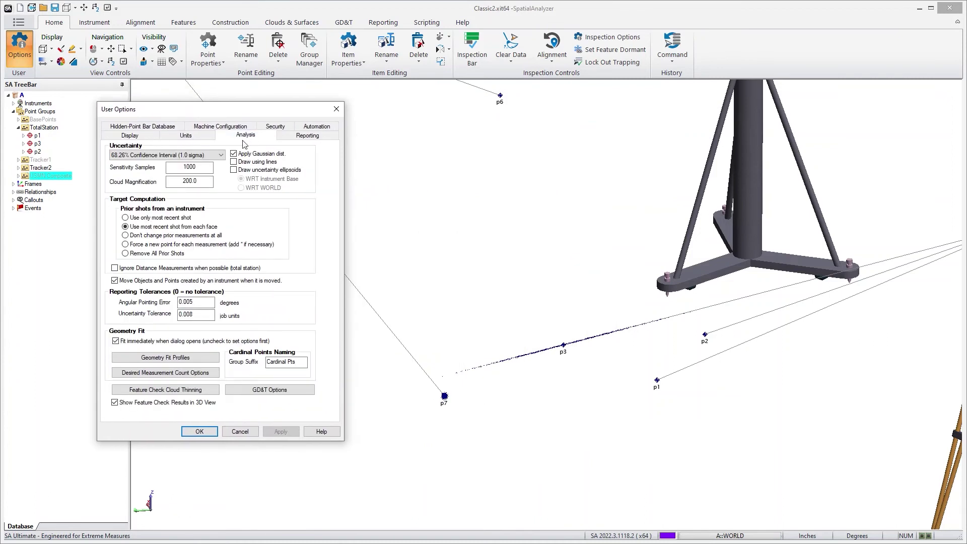
left_click(233, 170)
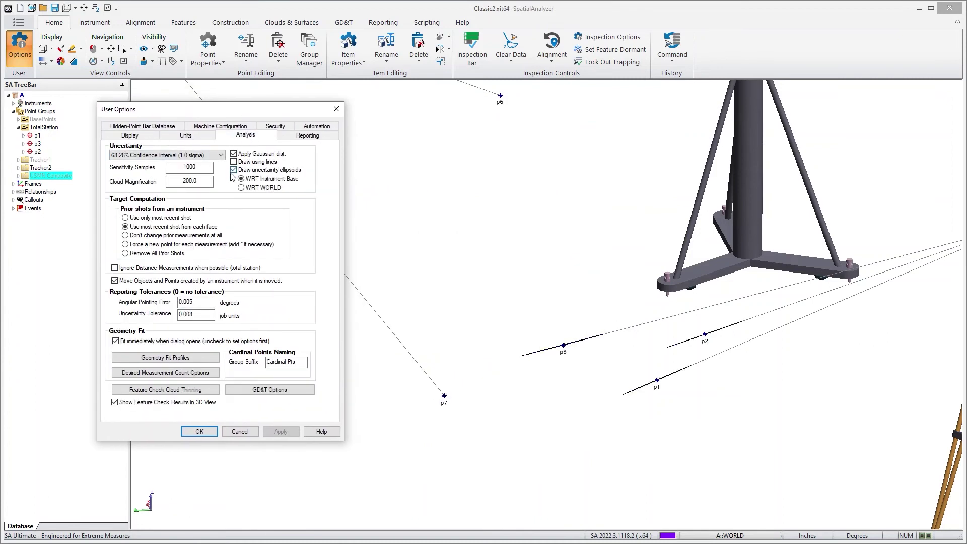
left_click(199, 431)
Step: Examine the uncertainty ellipsoids at p7 and p3 and compare their shape and size
middle_click_drag(418, 436, 451, 417)
scroll(453, 421, "up", 5)
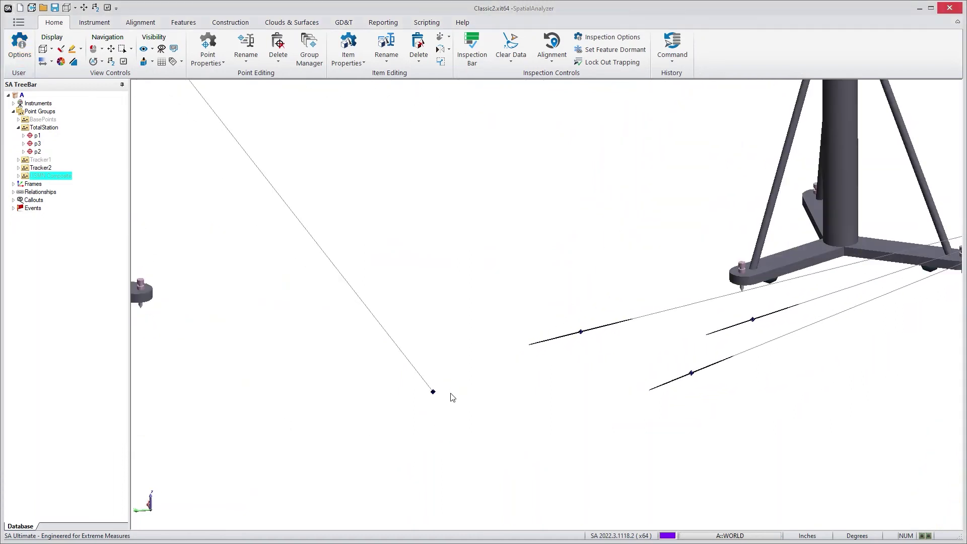
scroll(428, 399, "up", 5)
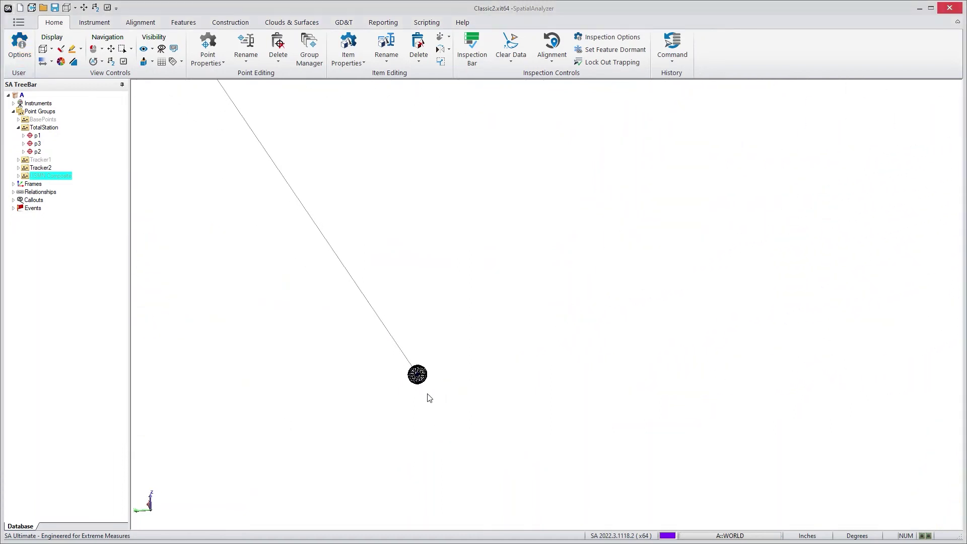
left_click(422, 383)
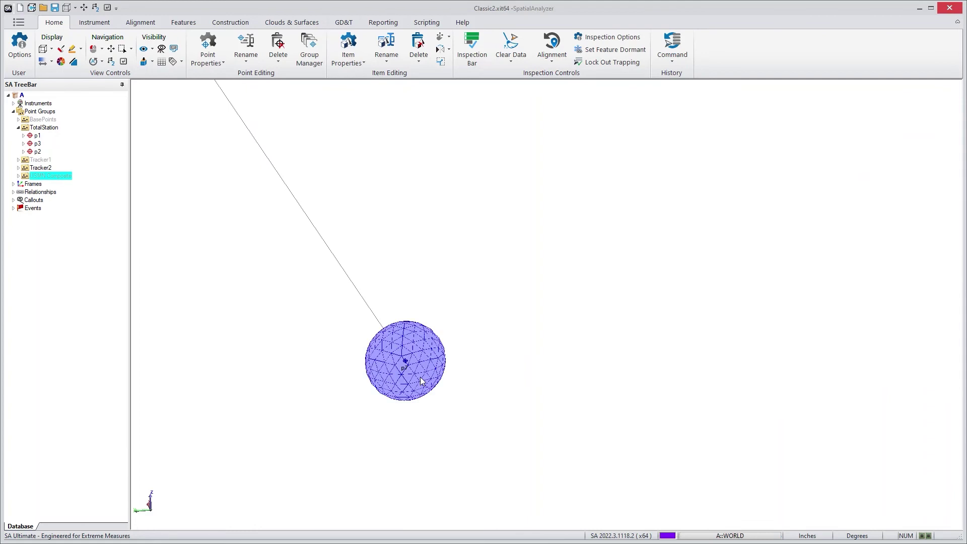
scroll(240, 339, "down", 5)
scroll(281, 346, "up", 5)
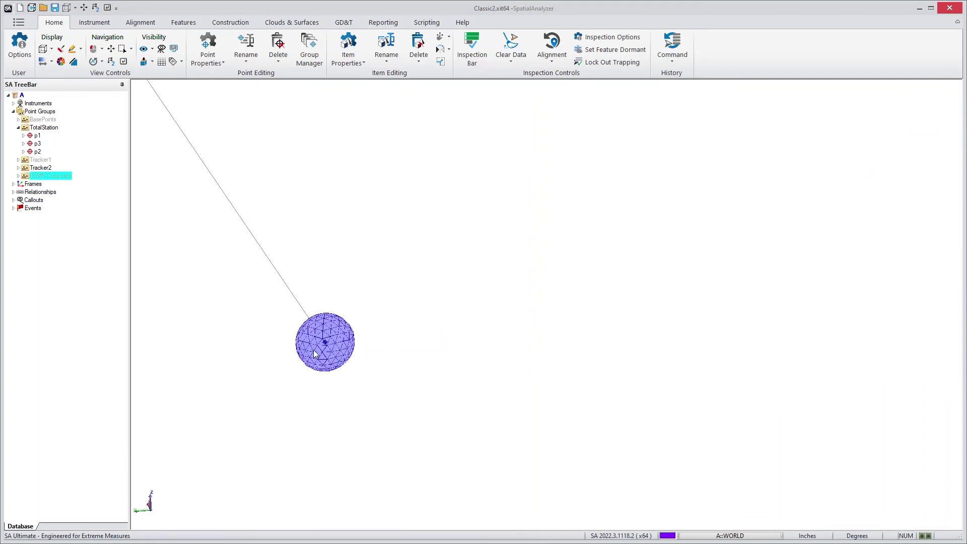
scroll(312, 351, "down", 10)
scroll(592, 197, "up", 1)
scroll(784, 185, "up", 4)
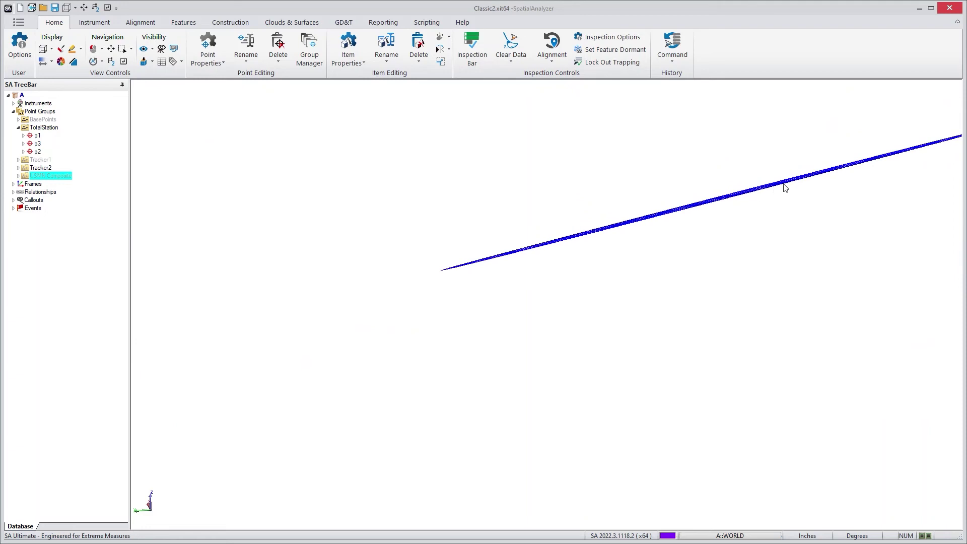
scroll(680, 246, "down", 4)
scroll(305, 401, "down", 2)
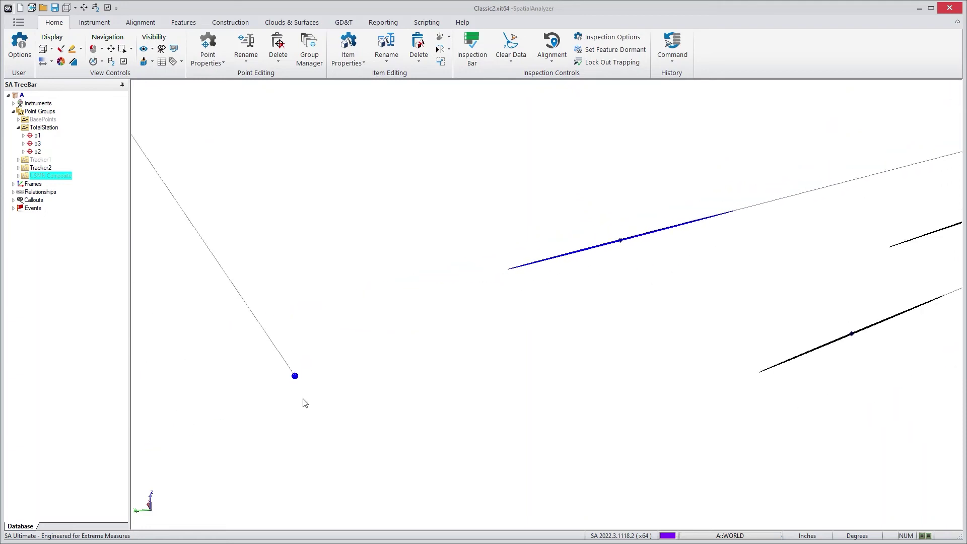
Step: Inspect p7's uncertainty ellipsoid up close from different viewing angles
scroll(282, 372, "up", 3)
left_click_drag(278, 342, 324, 383)
scroll(519, 350, "up", 1)
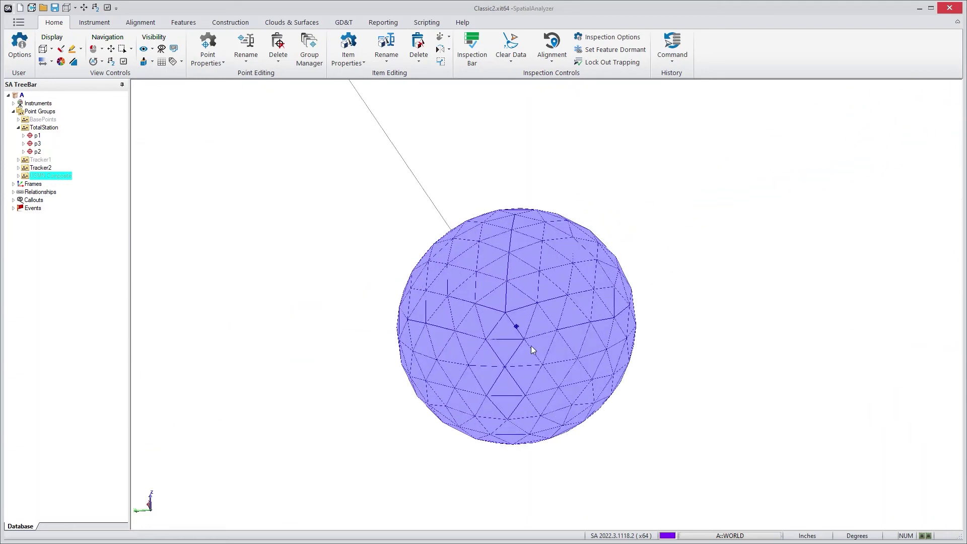
mouse_move(531, 346)
middle_mouse_down()
mouse_move(568, 421)
mouse_move(546, 338)
middle_mouse_up()
scroll(548, 341, "down", 4)
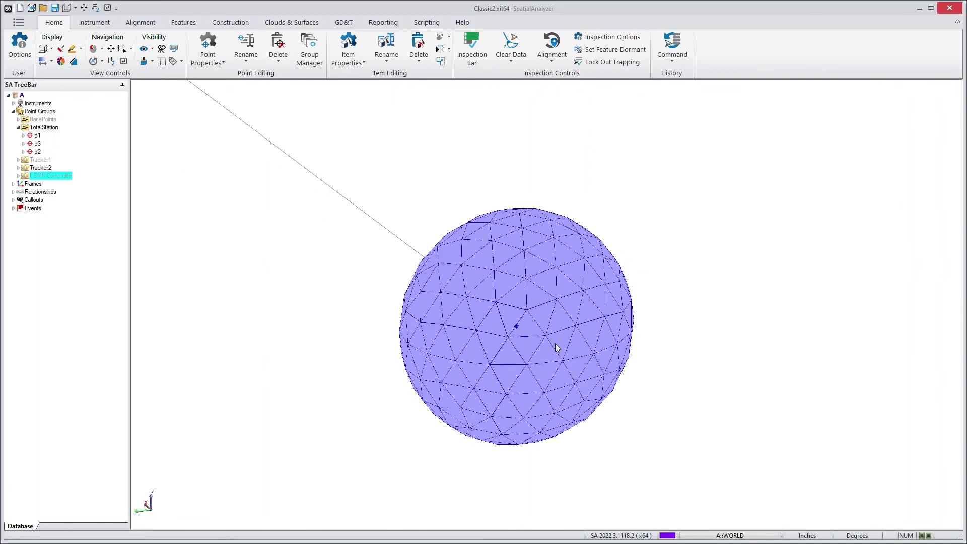
scroll(542, 320, "down", 6)
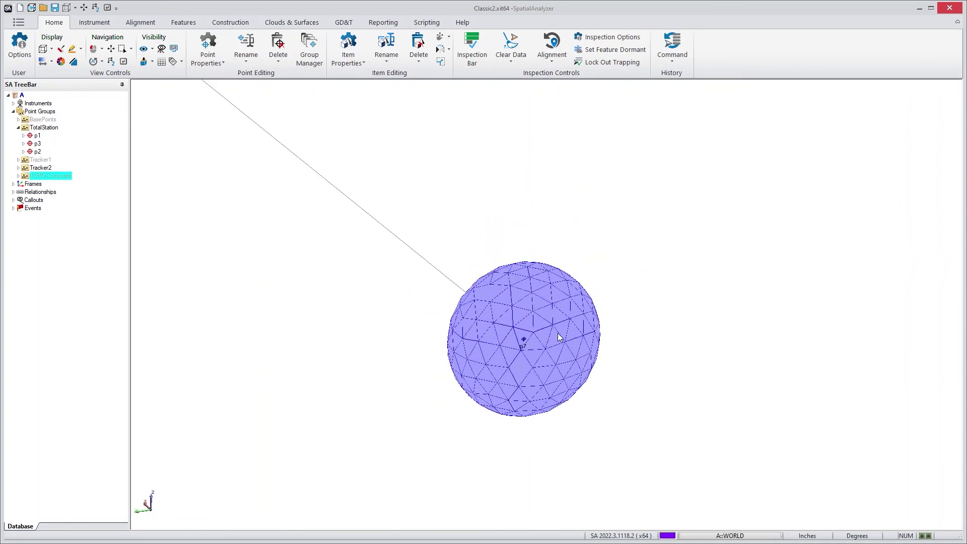
scroll(415, 368, "down", 2)
middle_click_drag(415, 368, 478, 327)
scroll(415, 366, "down", 1)
scroll(480, 331, "down", 4)
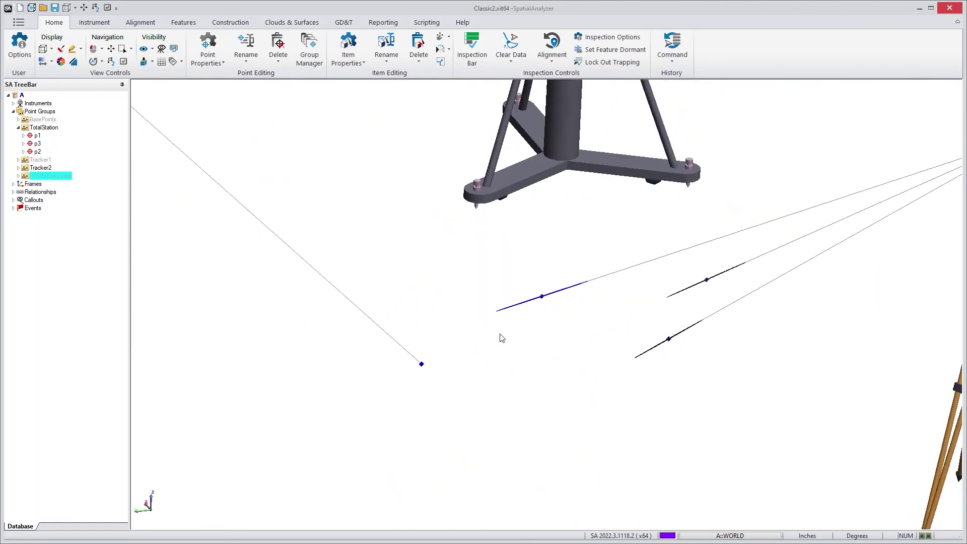
Step: Show the hidden Tracker1 and USMN Composite point groups in the view
scroll(566, 375, "down", 2)
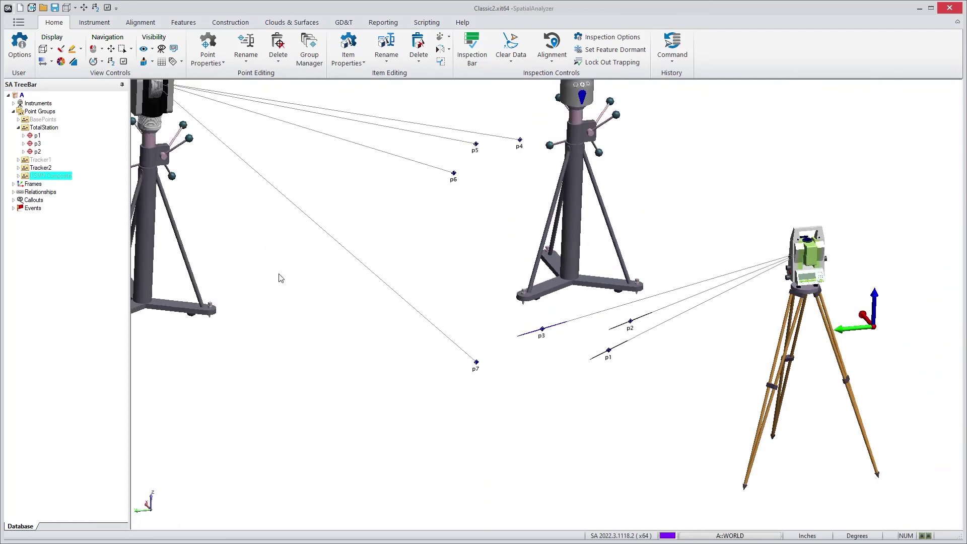
scroll(453, 249, "down", 4)
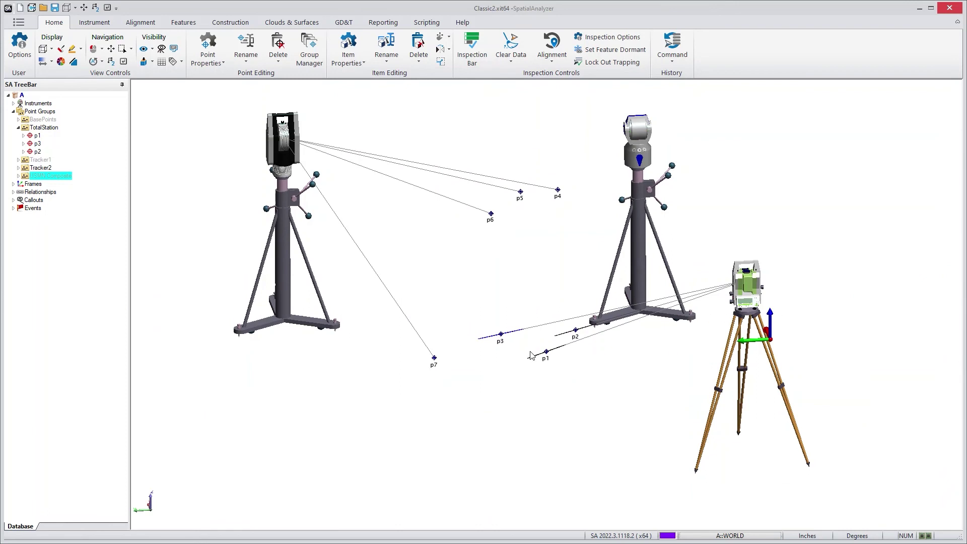
middle_click(34, 160)
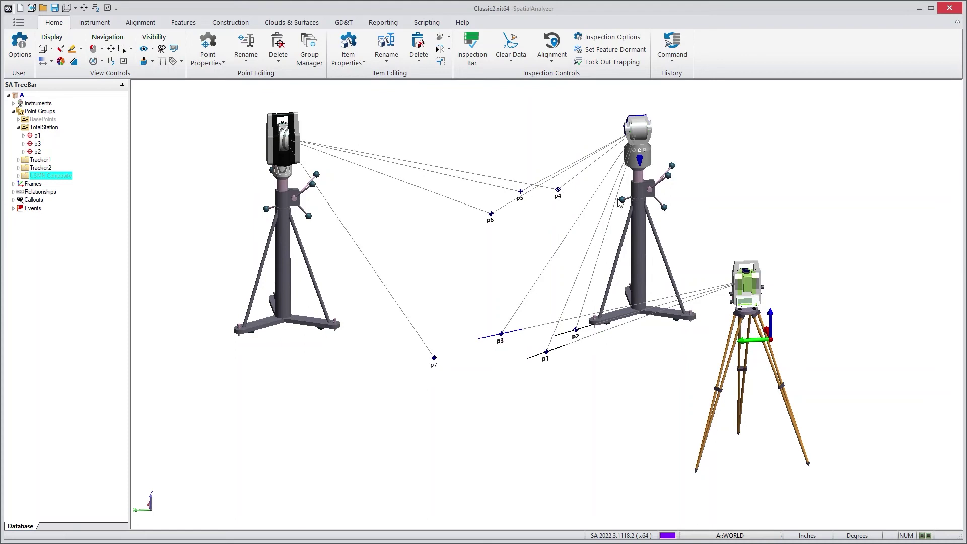
right_click(58, 182)
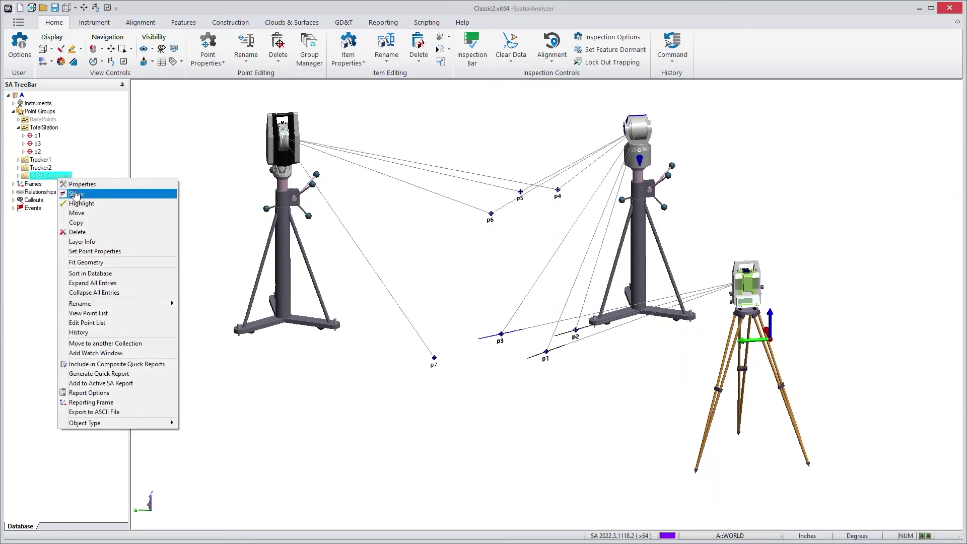
left_click(76, 194)
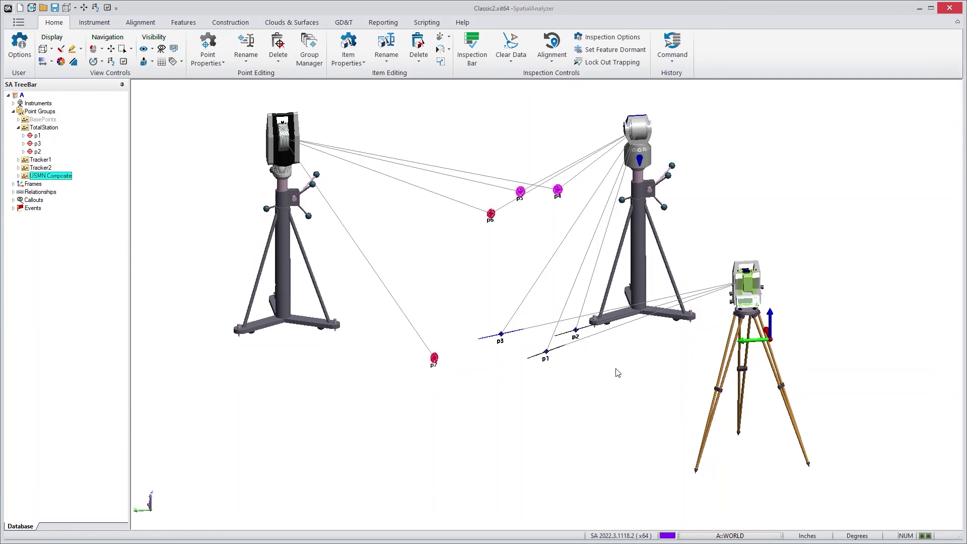
Step: Compare the overlapping tracker and total station ellipsoids at p1, and the USMN Composite ellipsoid with the Tracker2 one at p7
left_click_drag(530, 341, 559, 354)
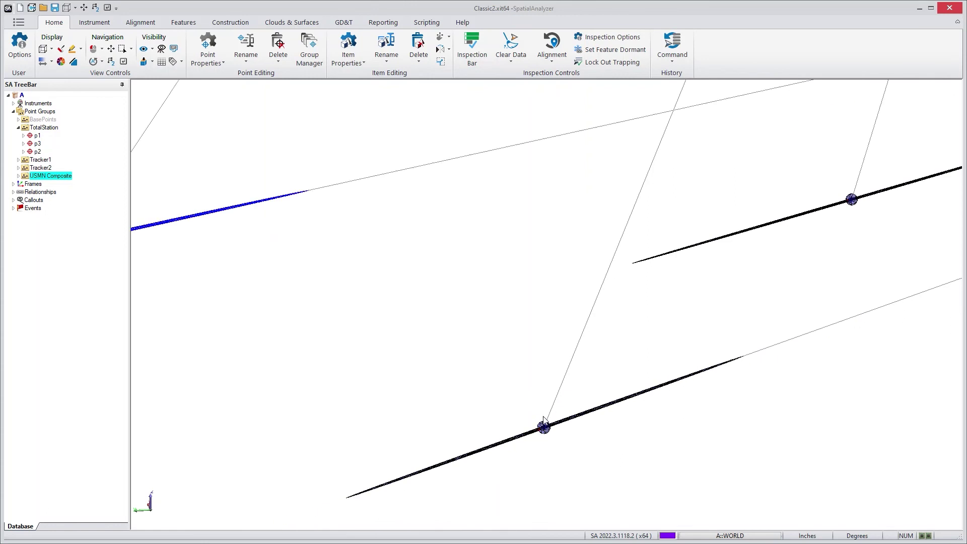
scroll(544, 423, "down", 10)
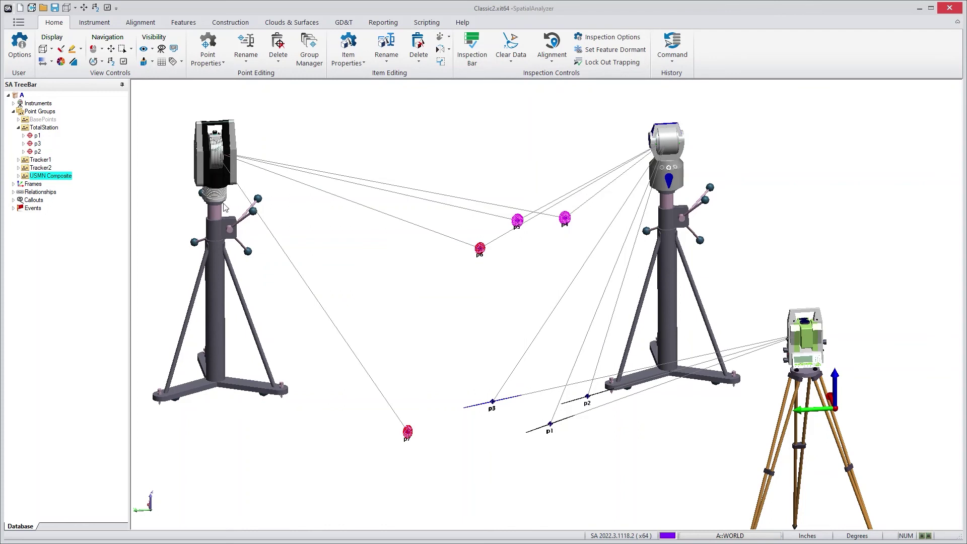
scroll(411, 436, "up", 5)
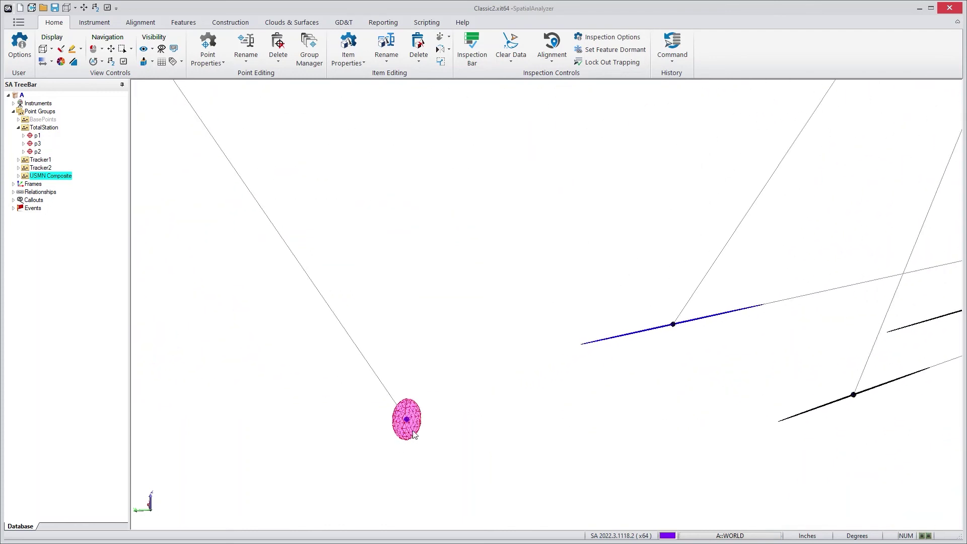
scroll(413, 434, "up", 2)
left_click_drag(364, 375, 443, 454)
left_click_drag(456, 405, 487, 396)
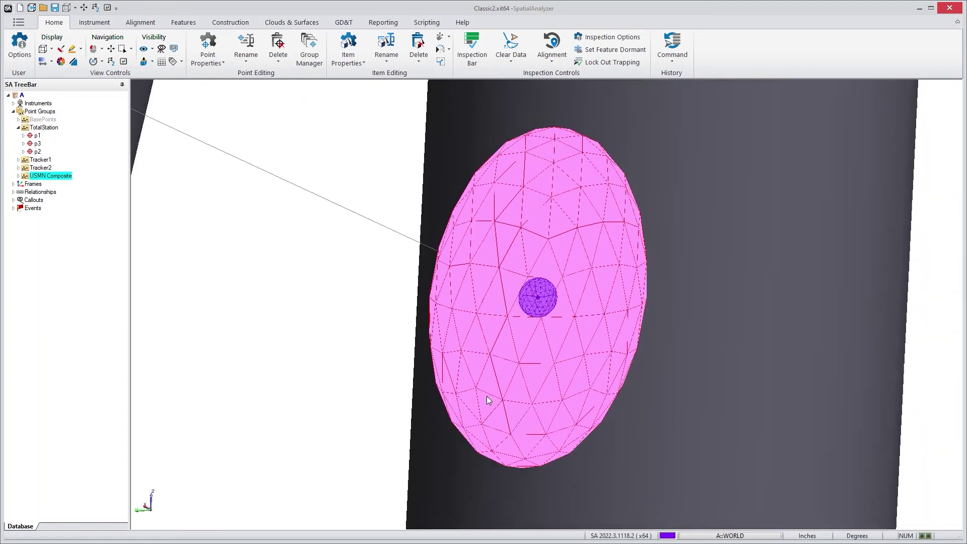
mouse_move(487, 401)
right_mouse_down()
mouse_move(505, 371)
mouse_move(502, 399)
right_mouse_up()
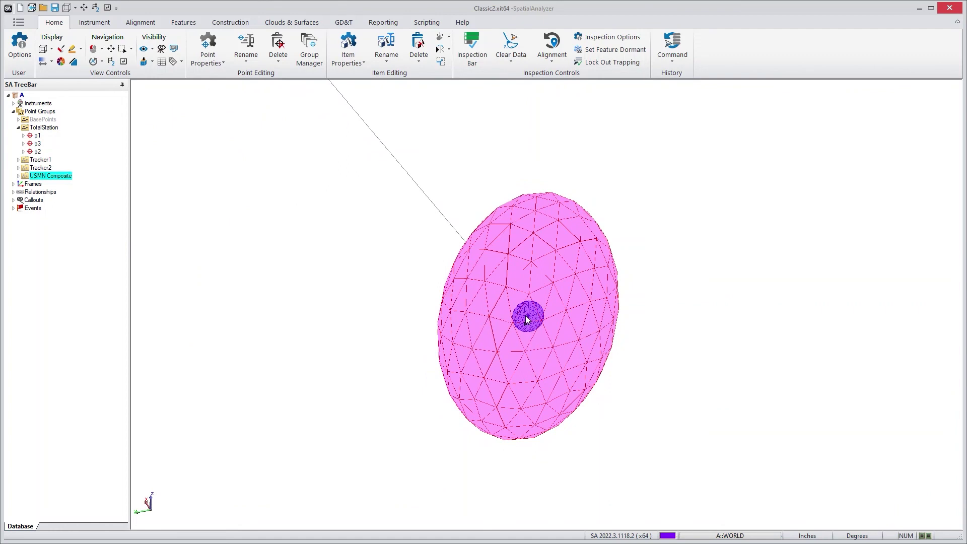
scroll(526, 319, "down", 4)
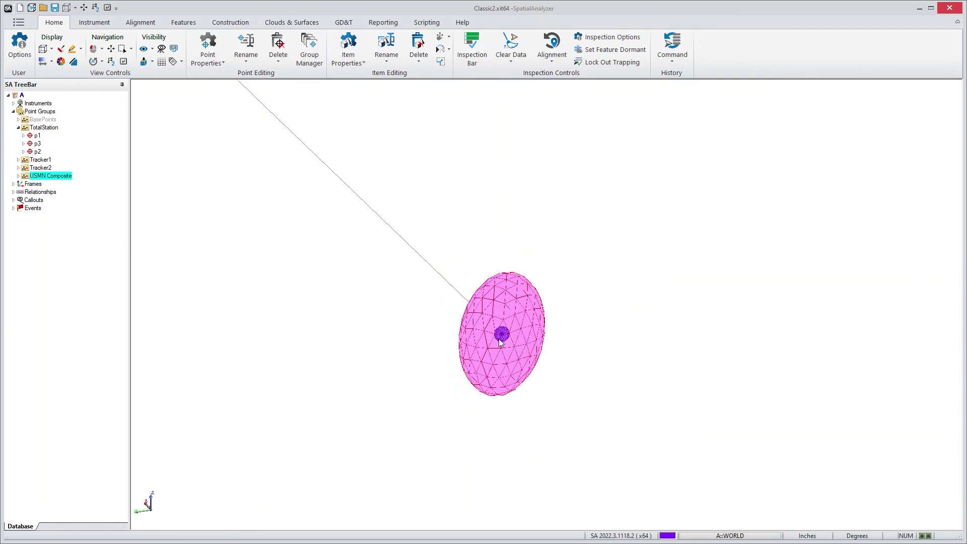
scroll(484, 350, "down", 5)
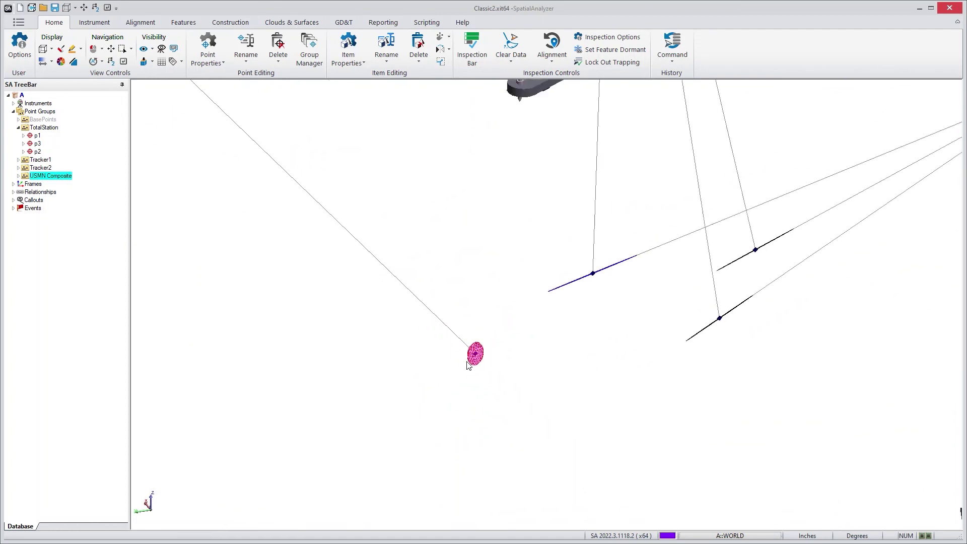
middle_click_drag(493, 347, 470, 339)
right_click_drag(471, 344, 471, 343)
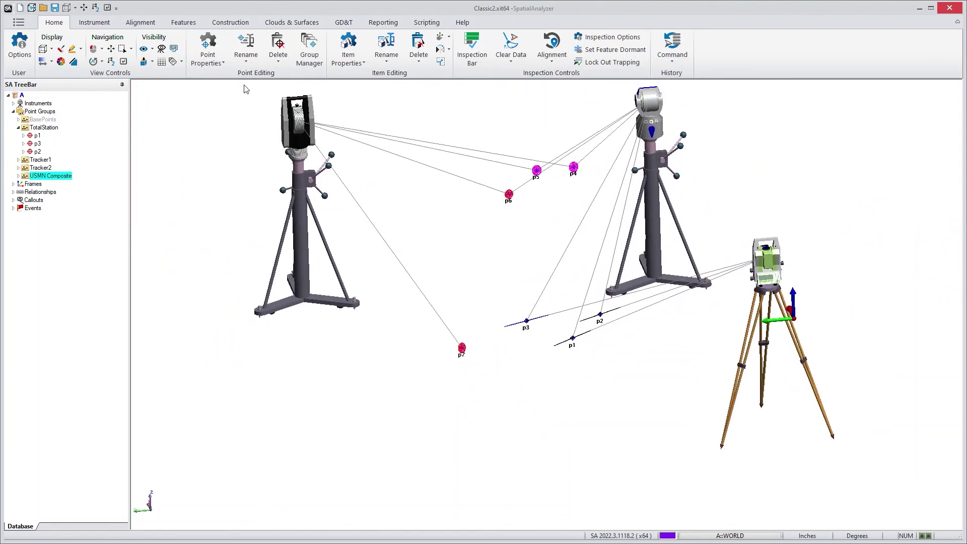
scroll(579, 162, "up", 2)
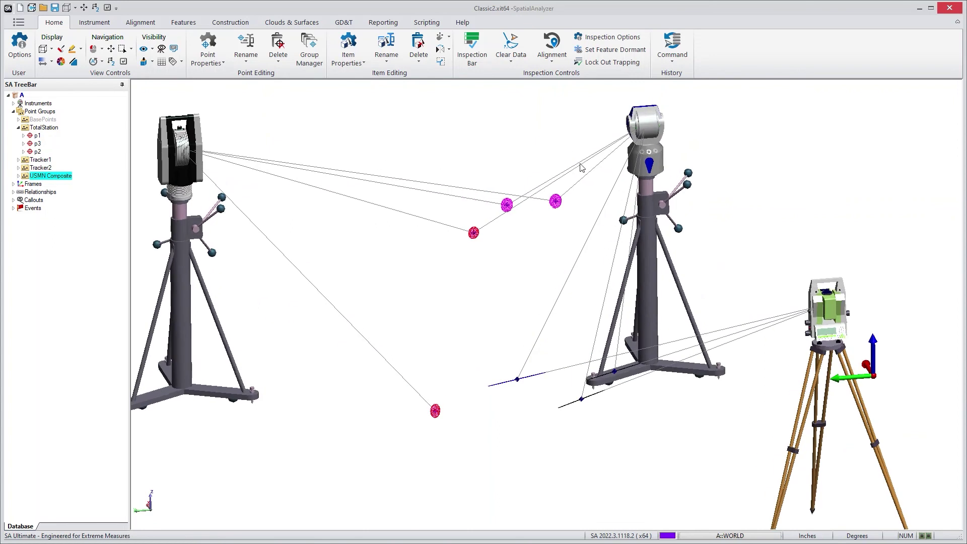
scroll(591, 184, "down", 1)
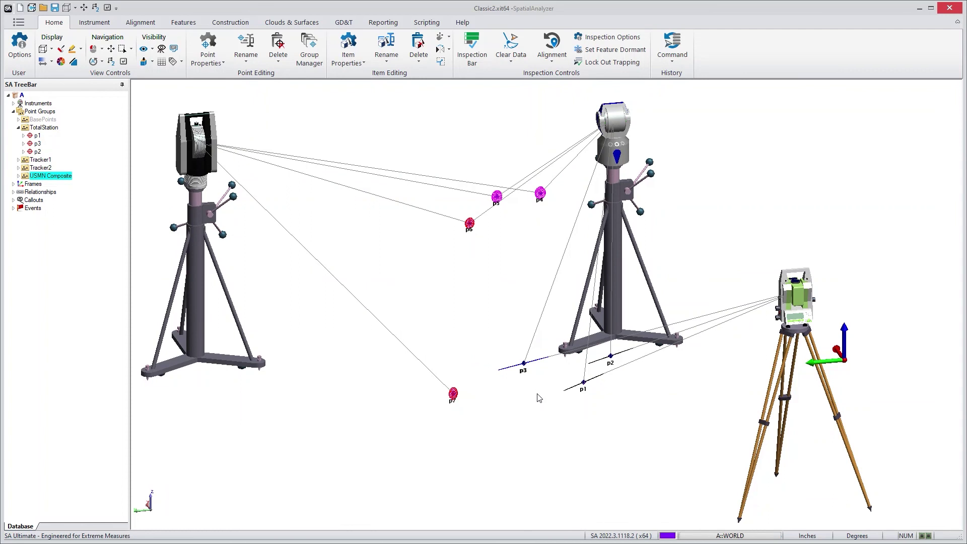
scroll(536, 395, "up", 1)
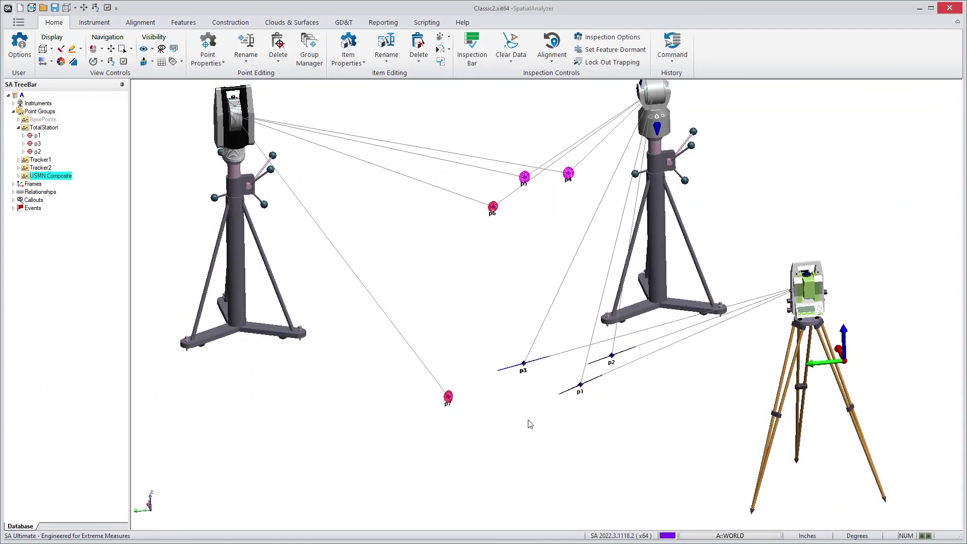
scroll(531, 423, "down", 2)
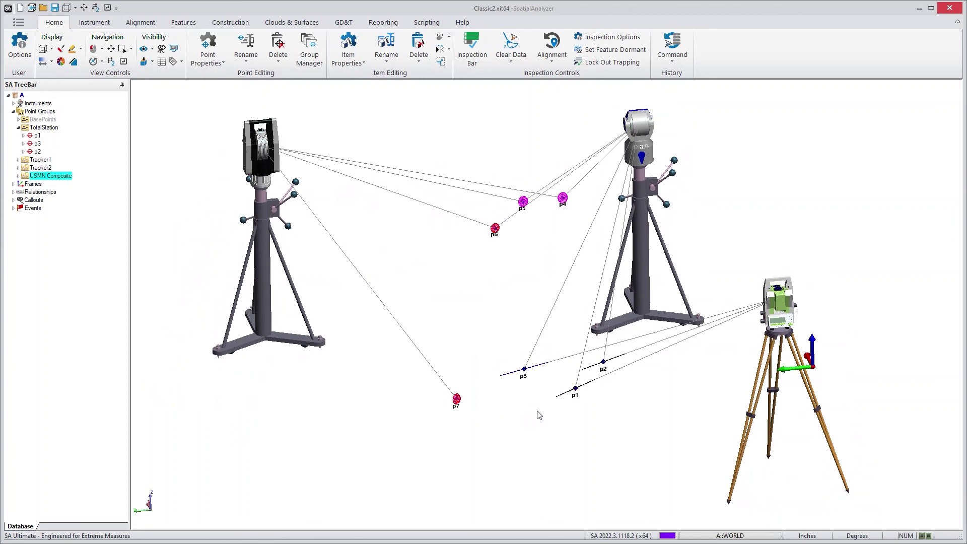